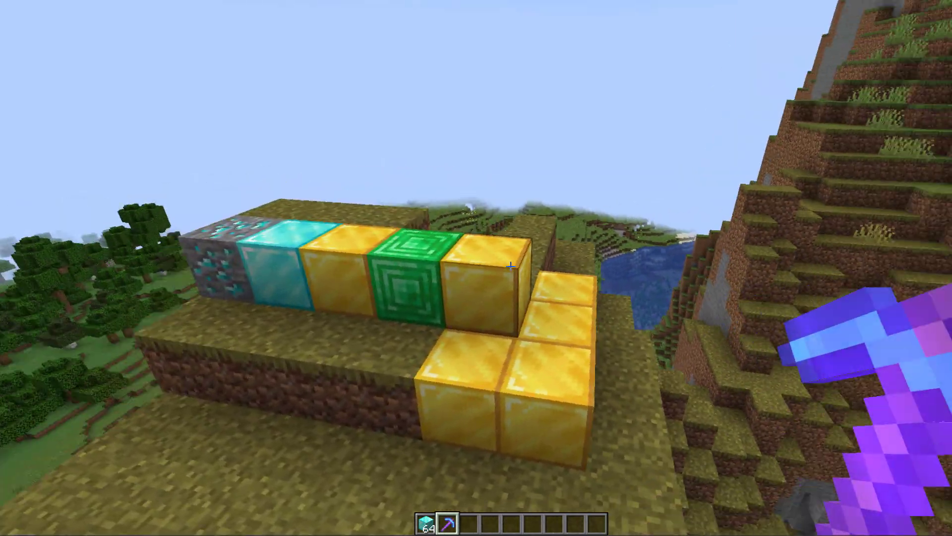
Examine the row of diamond ore, diamond, gold and emerald blocks and the gold blocks beside it from several sides.
{"action": "key", "text": "a"}
{"action": "key", "text": "d"}
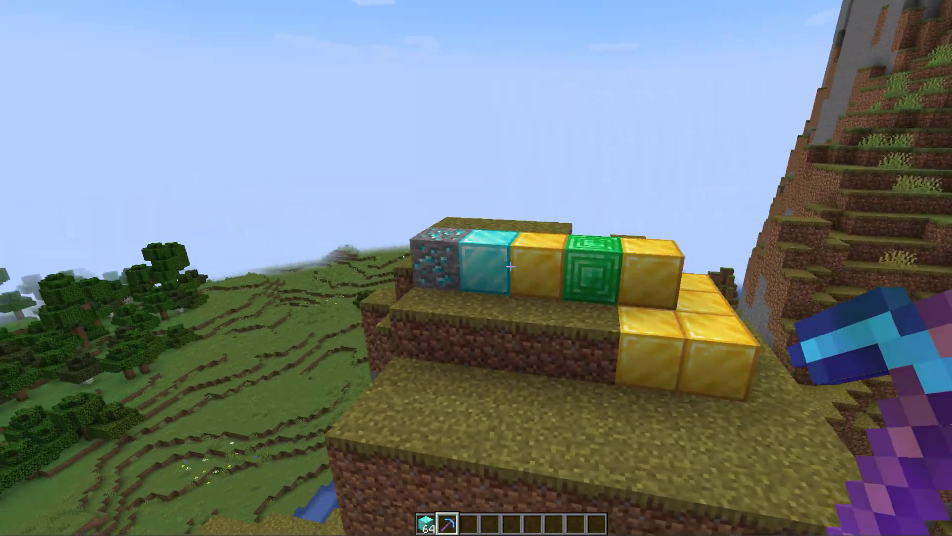
{"action": "key", "text": "w"}
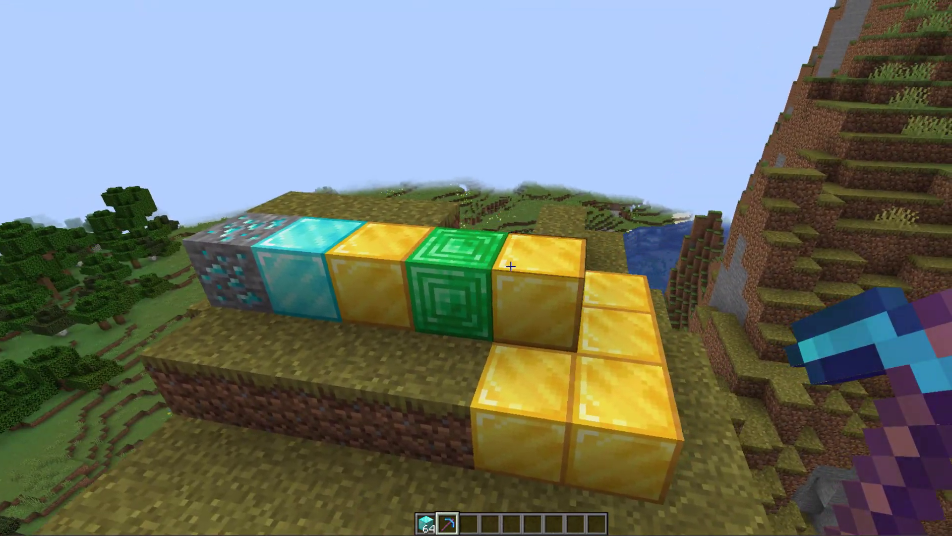
{"action": "key", "text": "s"}
{"action": "key", "text": "d"}
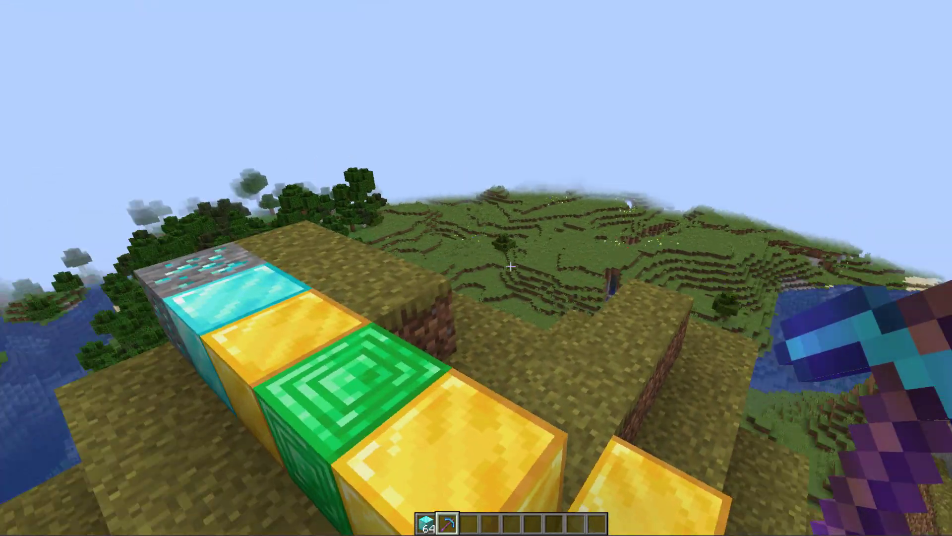
{"action": "key", "text": "s"}
{"action": "key", "text": "a"}
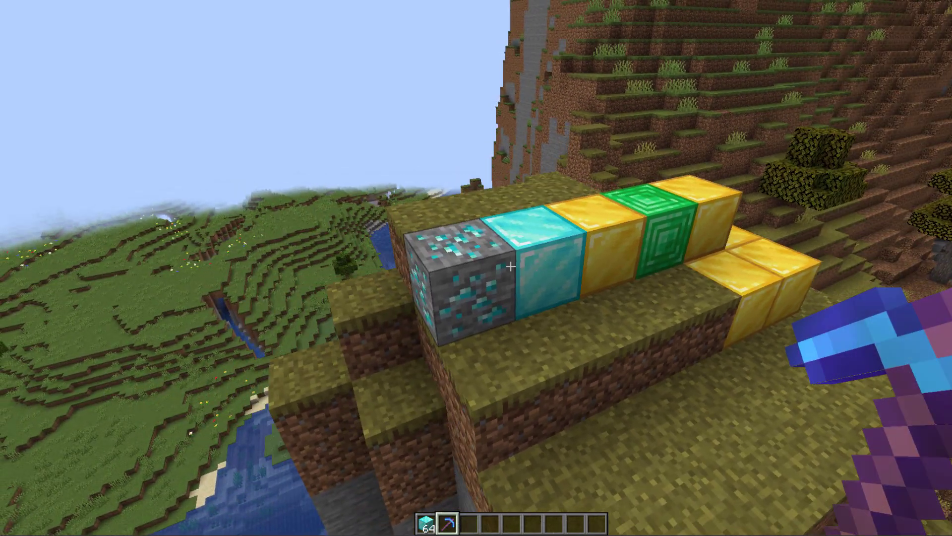
{"action": "key", "text": "d"}
{"action": "key", "text": "shift"}
{"action": "key", "text": "space"}
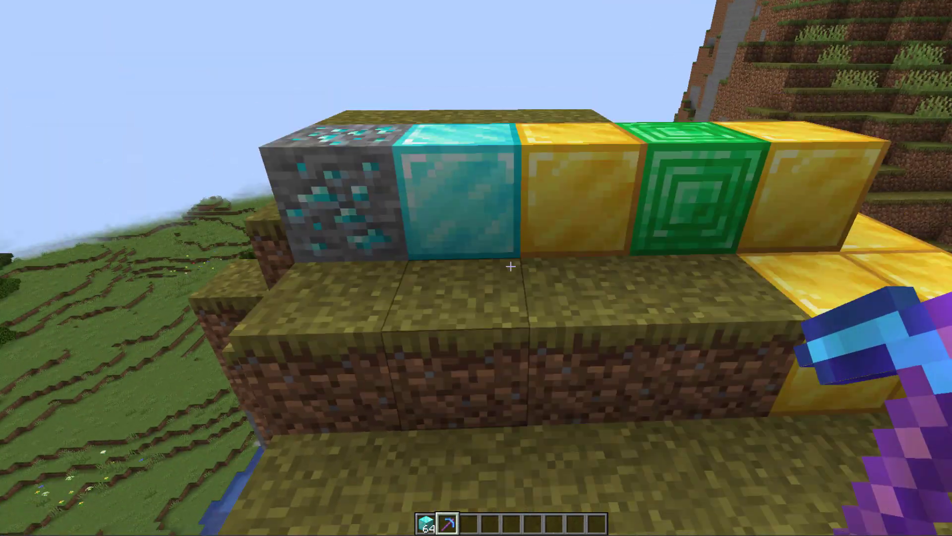
{"action": "key", "text": "w"}
{"action": "key", "text": "d"}
{"action": "key", "text": "space"}
{"action": "key", "text": "w"}
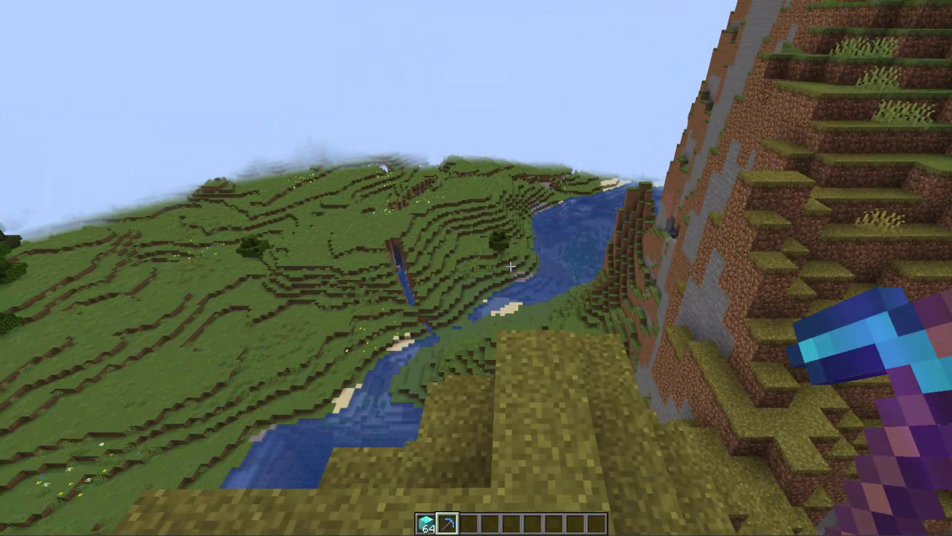
{"action": "key", "text": "a"}
{"action": "key", "text": "w"}
{"action": "key", "text": "s"}
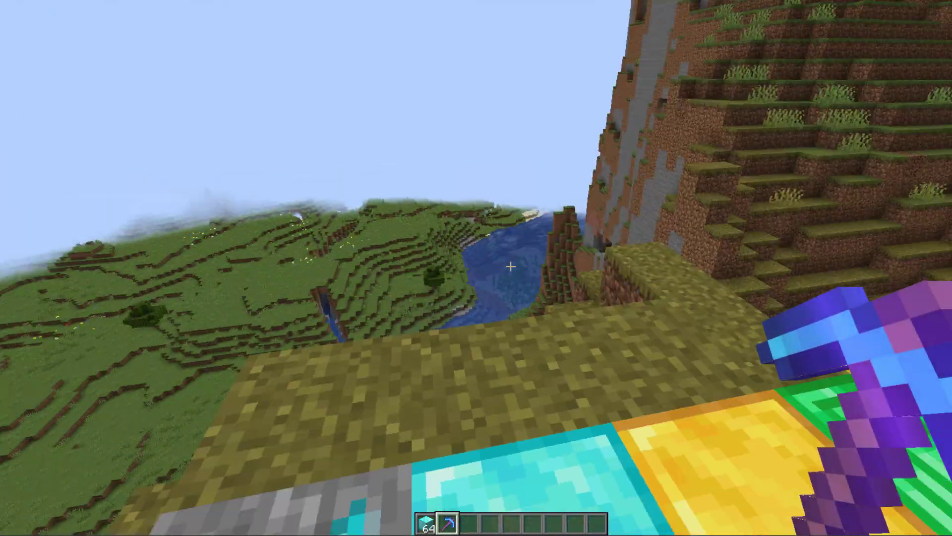
{"action": "key", "text": "d"}
{"action": "key", "text": "space"}
{"action": "key", "text": "s"}
{"action": "key", "text": "a"}
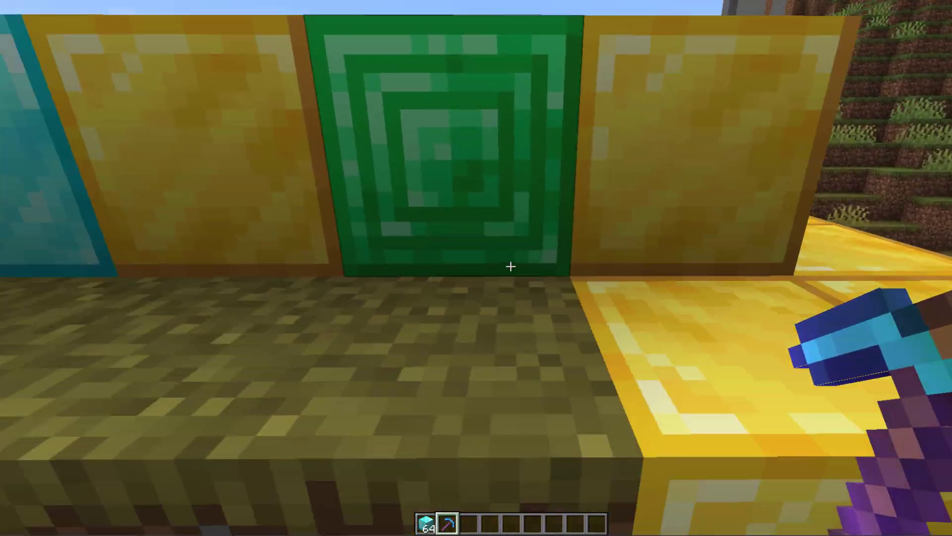
{"action": "key", "text": "space"}
{"action": "key", "text": "a"}
{"action": "key", "text": "s"}
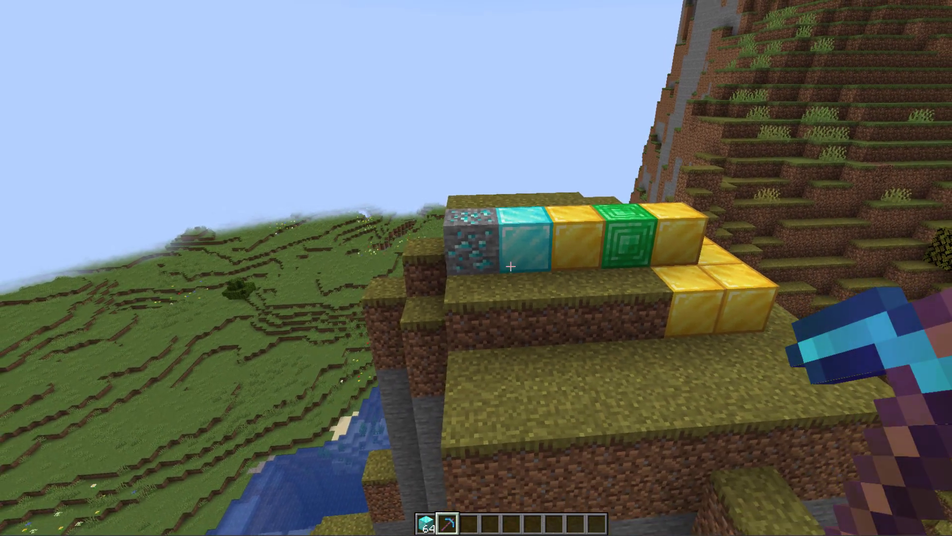
{"action": "key", "text": "w"}
{"action": "key", "text": "d"}
{"action": "key", "text": "space"}
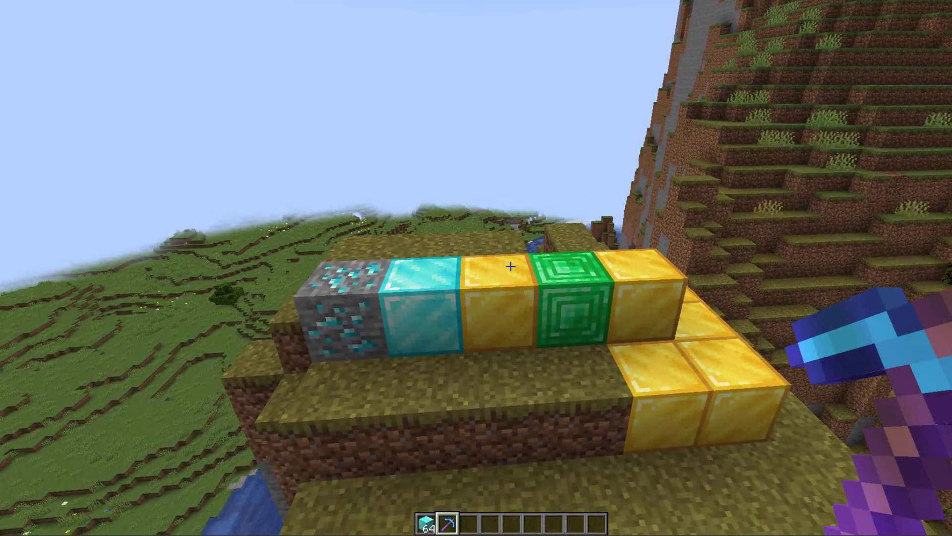
{"action": "key", "text": "d"}
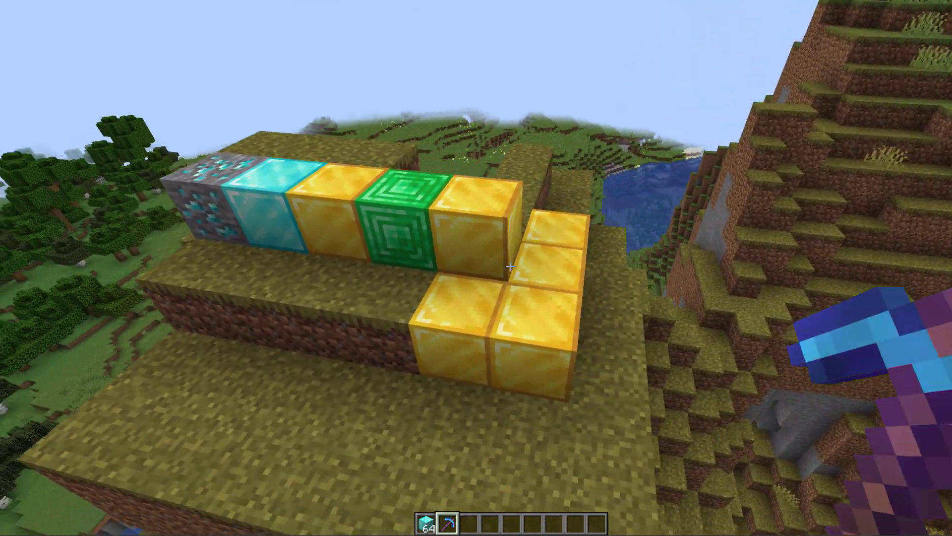
{"action": "key", "text": "w"}
{"action": "key", "text": "a"}
{"action": "key", "text": "d"}
{"action": "key", "text": "a"}
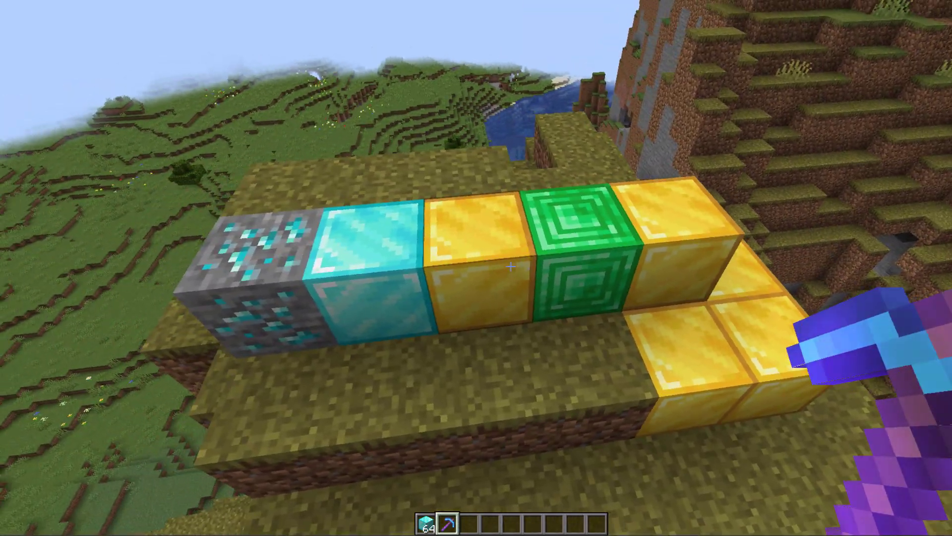
{"action": "key", "text": "d"}
{"action": "key", "text": "s"}
{"action": "key", "text": "w"}
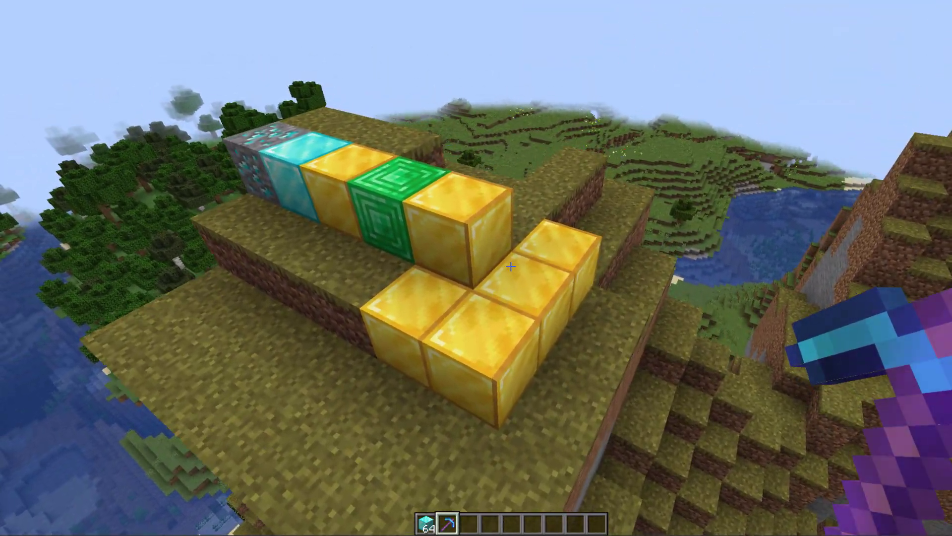
{"action": "key", "text": "w"}
Open the Honeypot main menu with /hpot, locate nearby Honeypots and inspect the highlighted blocks.
{"action": "key", "text": "slash"}
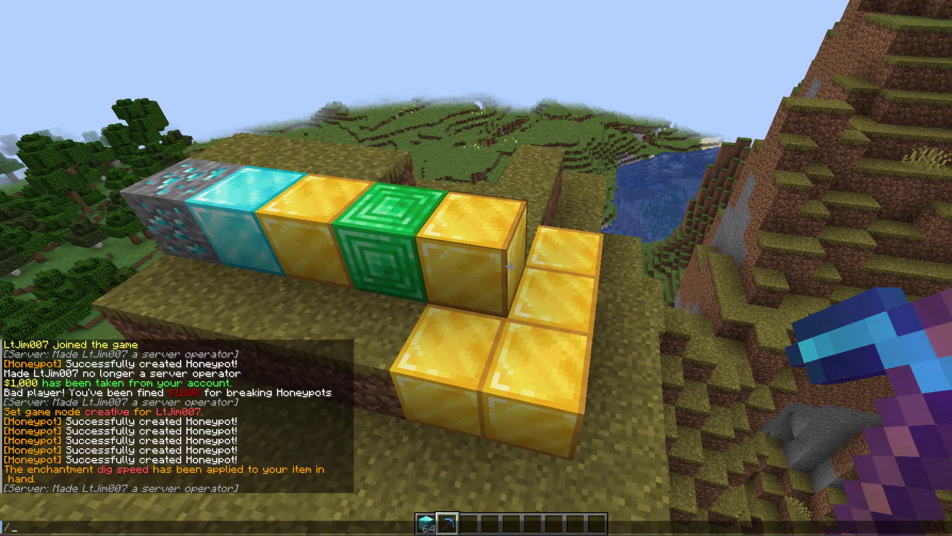
{"action": "type", "text": "hpot"}
{"action": "key", "text": "Return"}
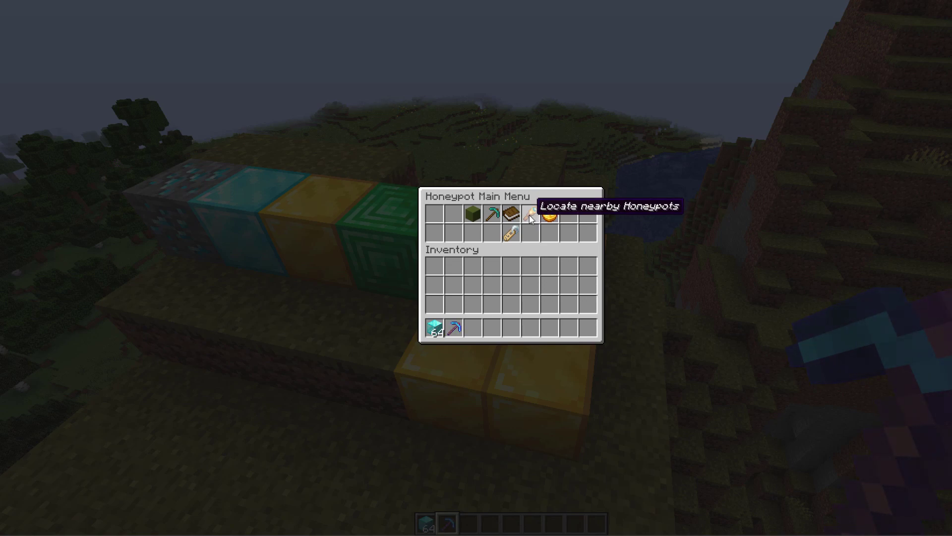
{"action": "left_click", "coordinate": [529, 215]}
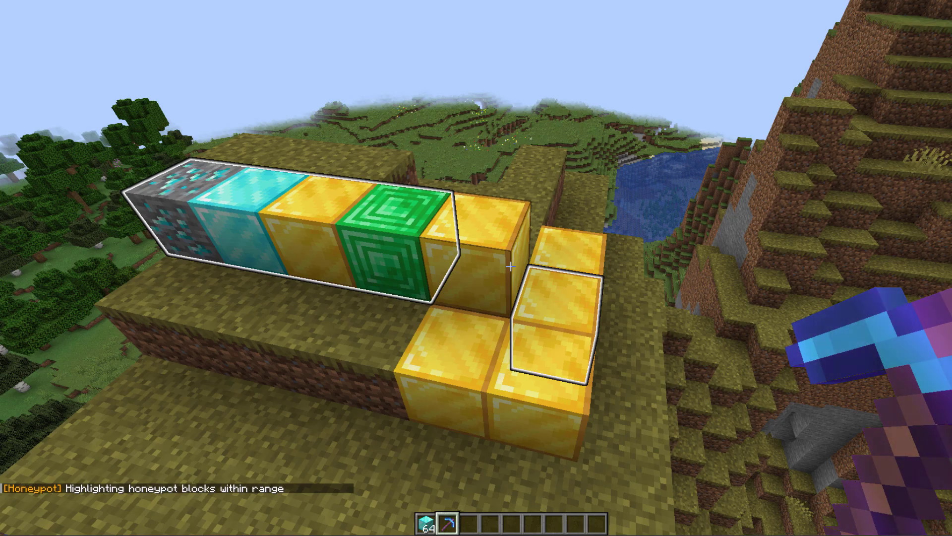
{"action": "key", "text": "a"}
{"action": "key", "text": "d"}
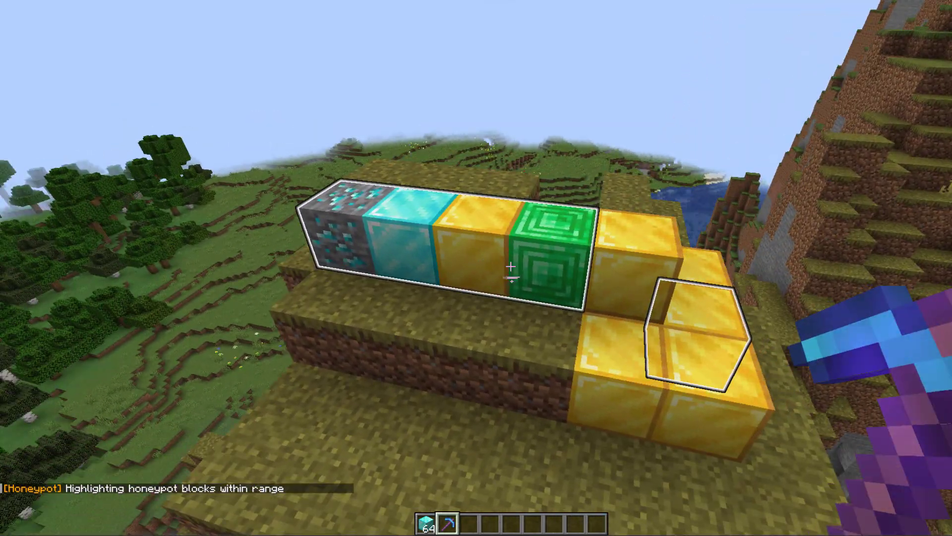
{"action": "key", "text": "d"}
{"action": "key", "text": "a"}
{"action": "key", "text": "d"}
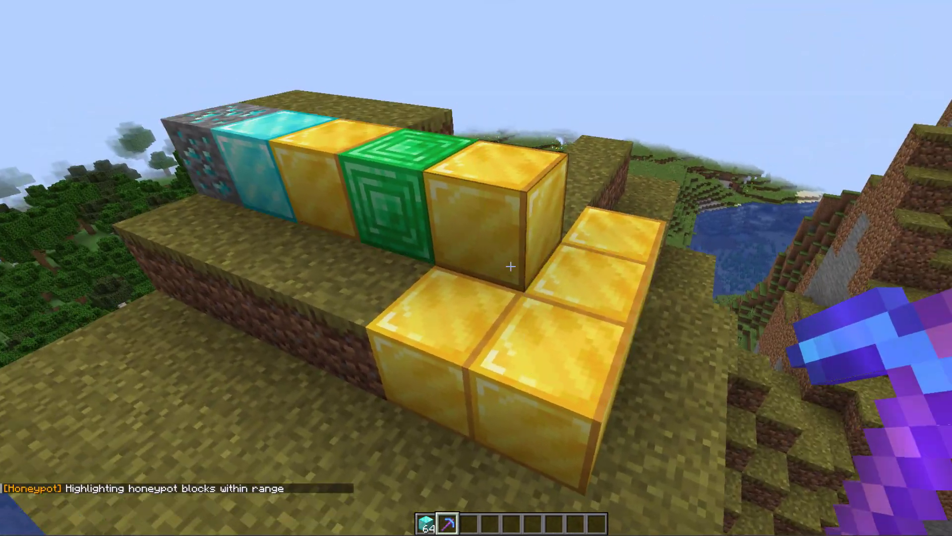
Break the outer corner gold block and the highlighted gold block beside it, and read the chat history.
{"action": "key", "text": "a"}
{"action": "key", "text": "d"}
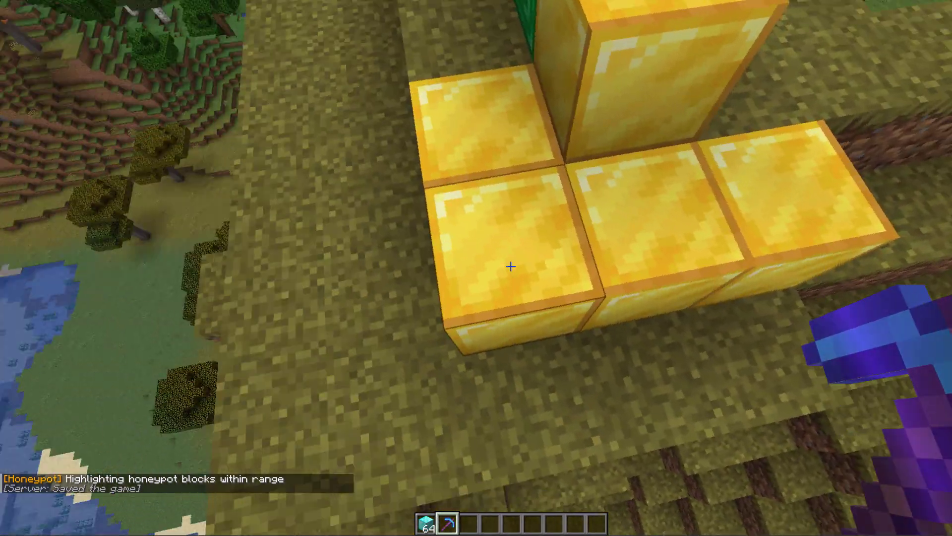
{"action": "left_click", "coordinate": [510, 266]}
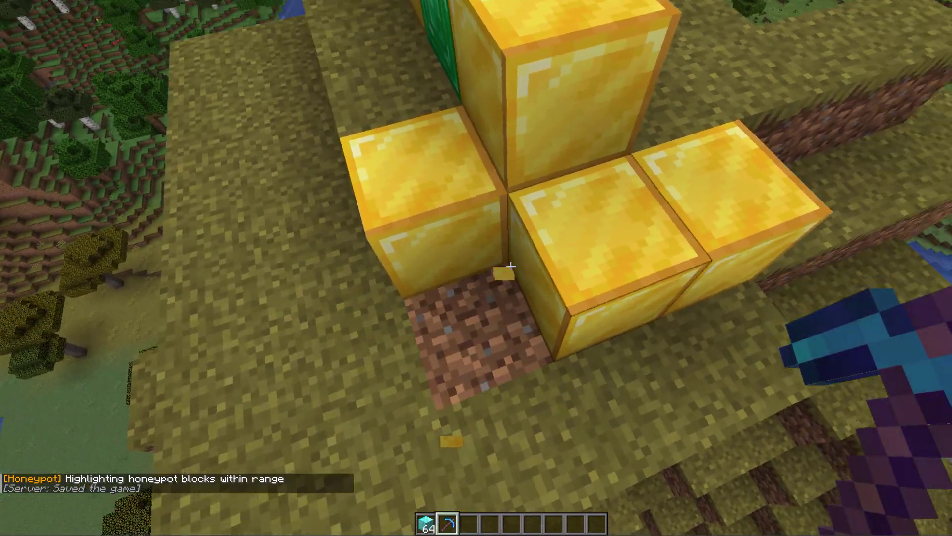
{"action": "key", "text": "w"}
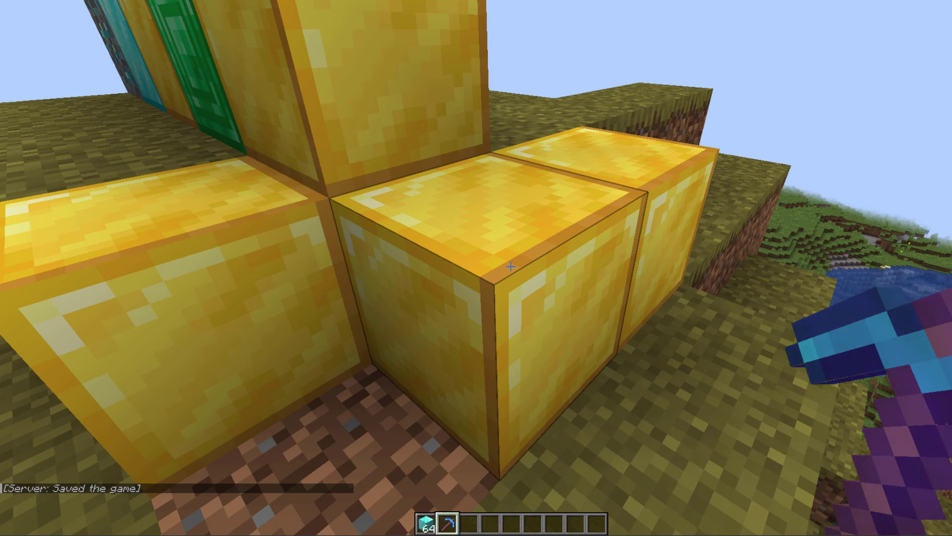
{"action": "left_click", "coordinate": [510, 267]}
{"action": "key", "text": "t"}
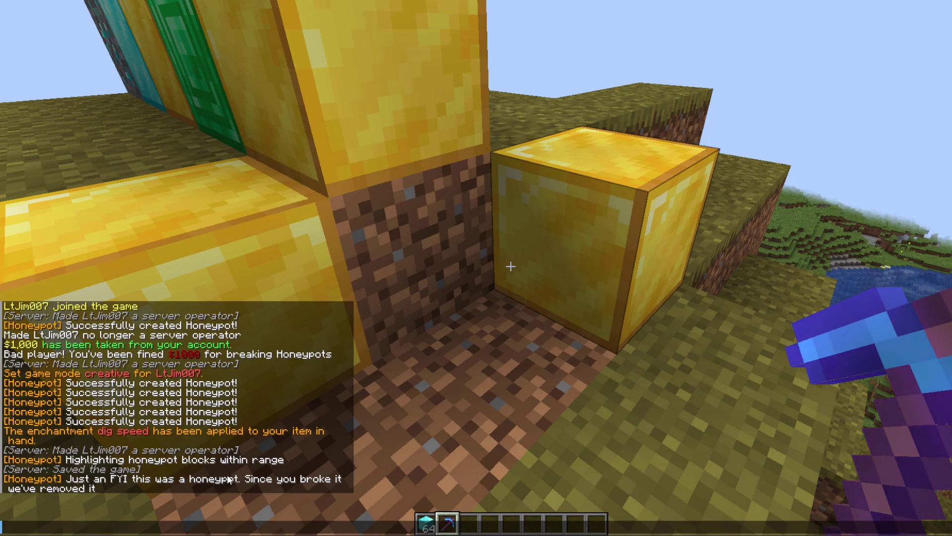
{"action": "key", "text": "Escape"}
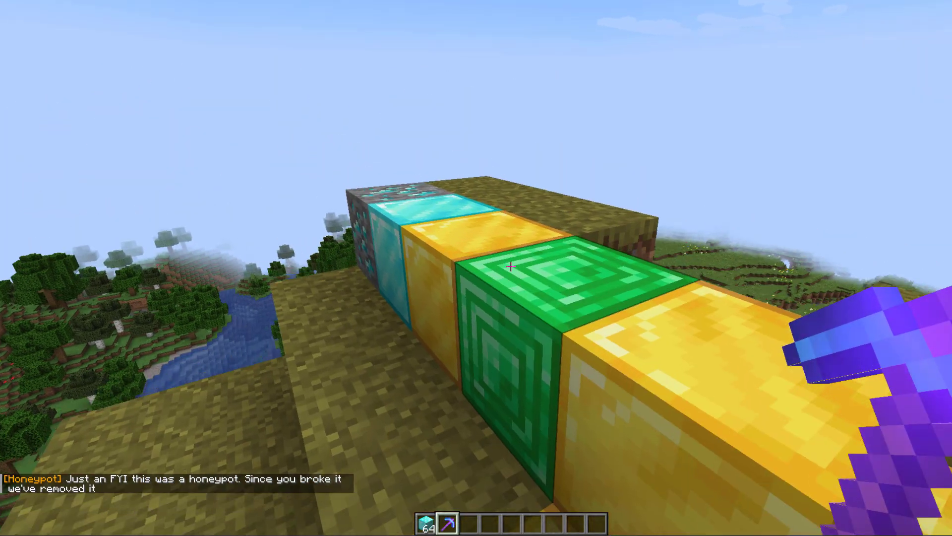
Break the diamond block at the end of the row and read the penalty messages in the chat history.
{"action": "key", "text": "d"}
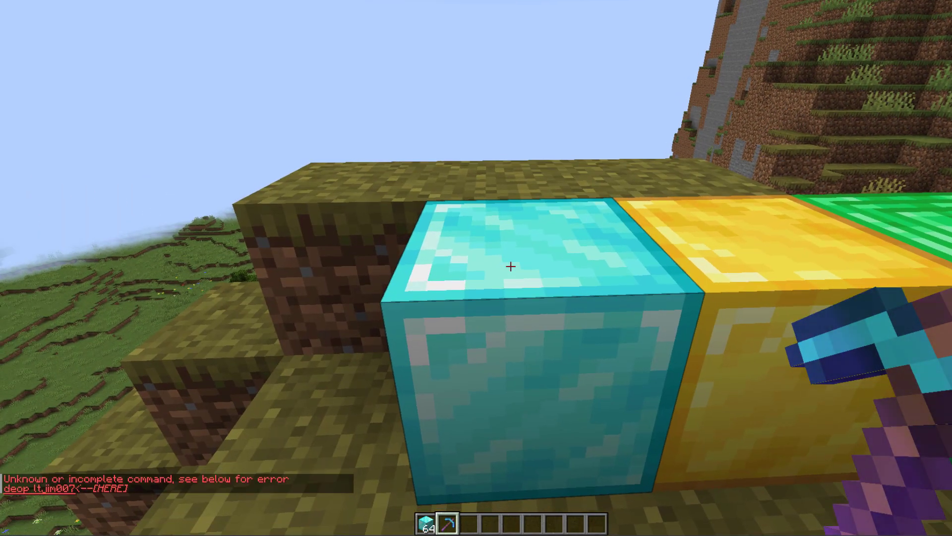
{"action": "left_click", "coordinate": [510, 266]}
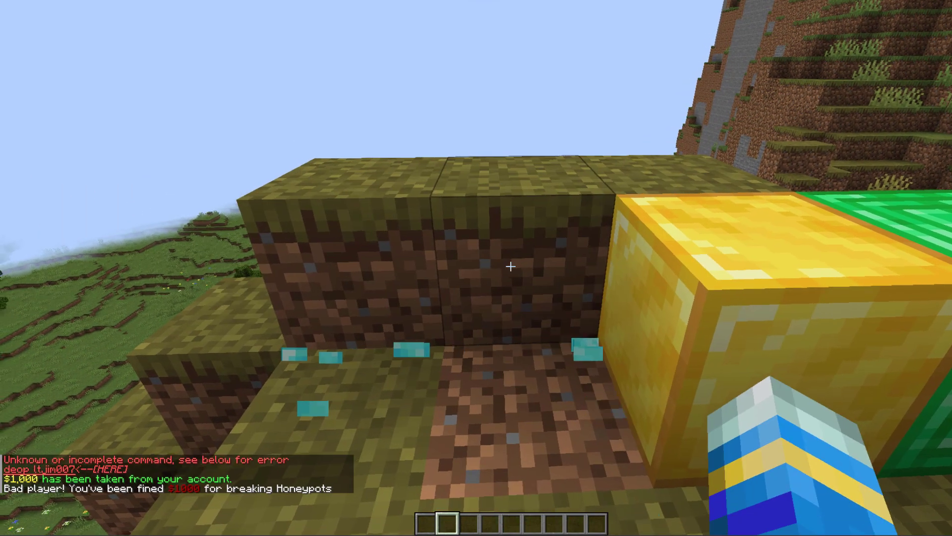
{"action": "key", "text": "t"}
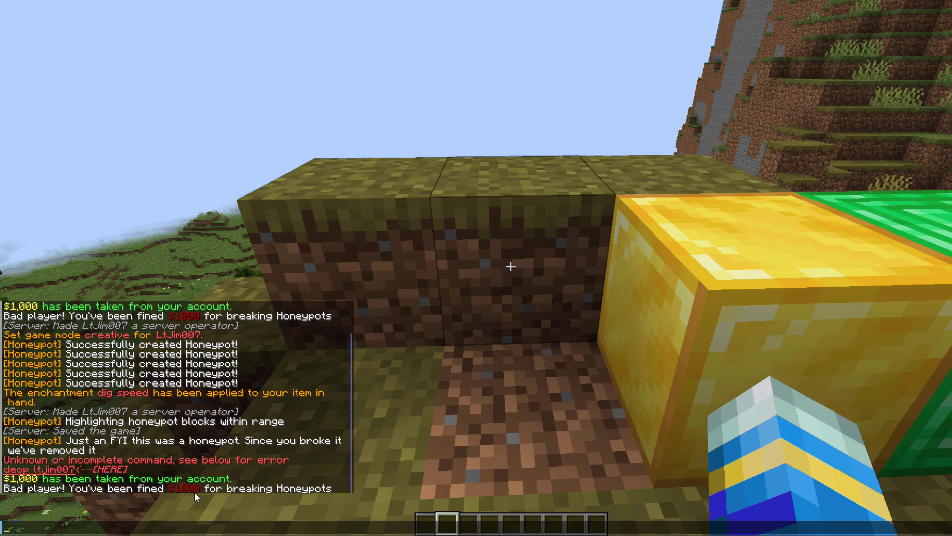
{"action": "key", "text": "Escape"}
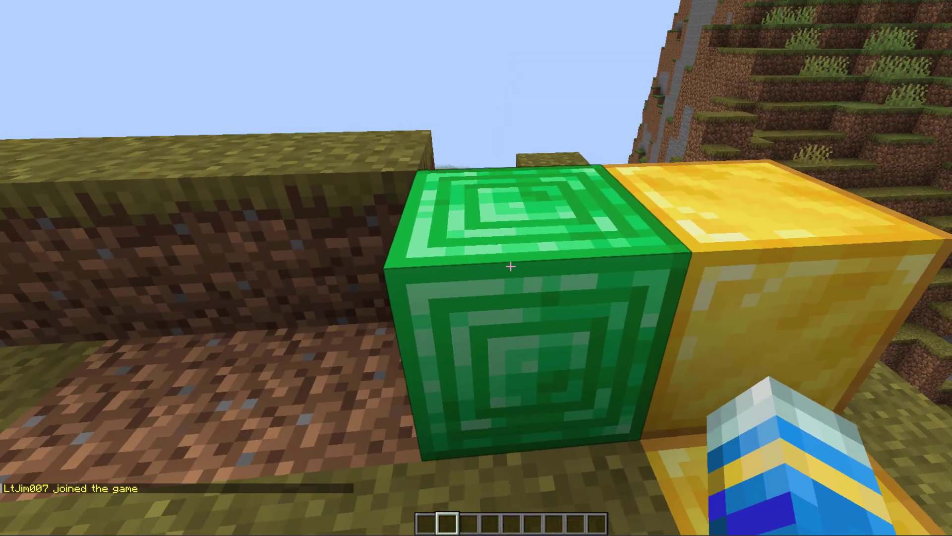
Break the emerald block, return to the server list and rejoin Minecraft Server.
{"action": "left_click", "coordinate": [510, 267]}
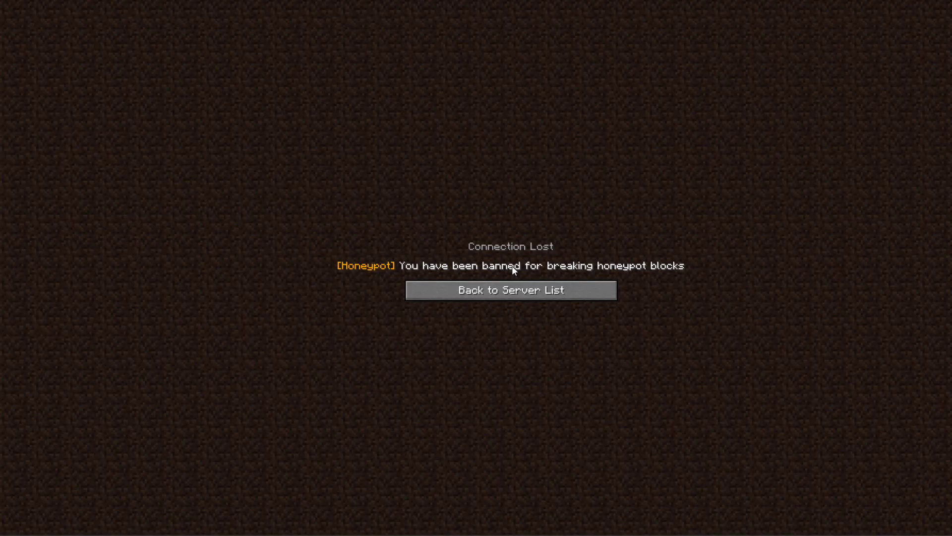
{"action": "left_click", "coordinate": [540, 290]}
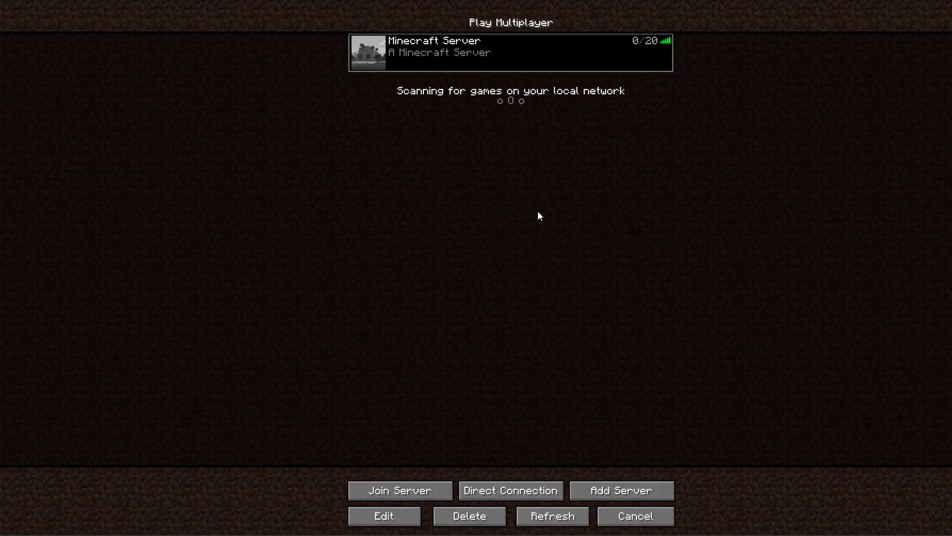
{"action": "double_click", "coordinate": [540, 61]}
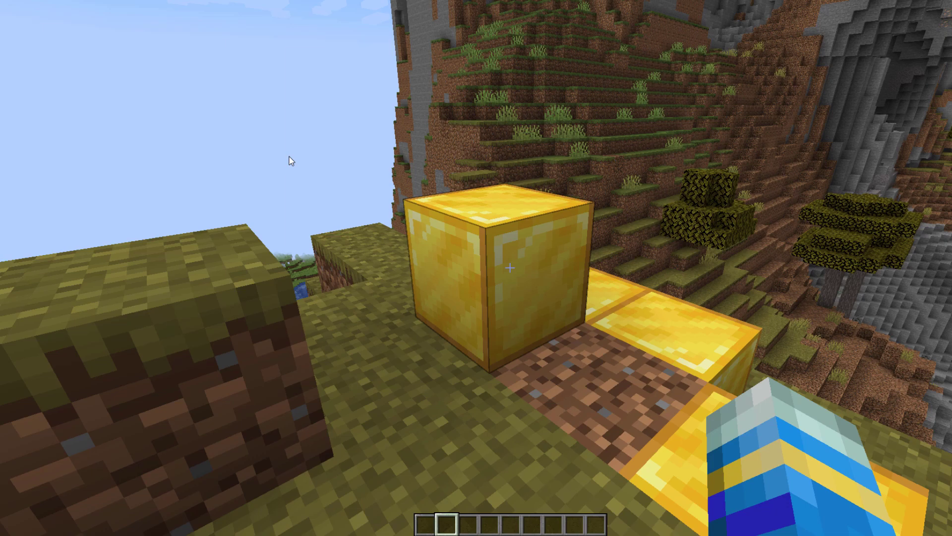
Open the Honeypot main menu and create a custom Honeypot of type demo-broadcast on the raised gold block.
{"action": "key", "text": "slash"}
{"action": "type", "text": "hpet"}
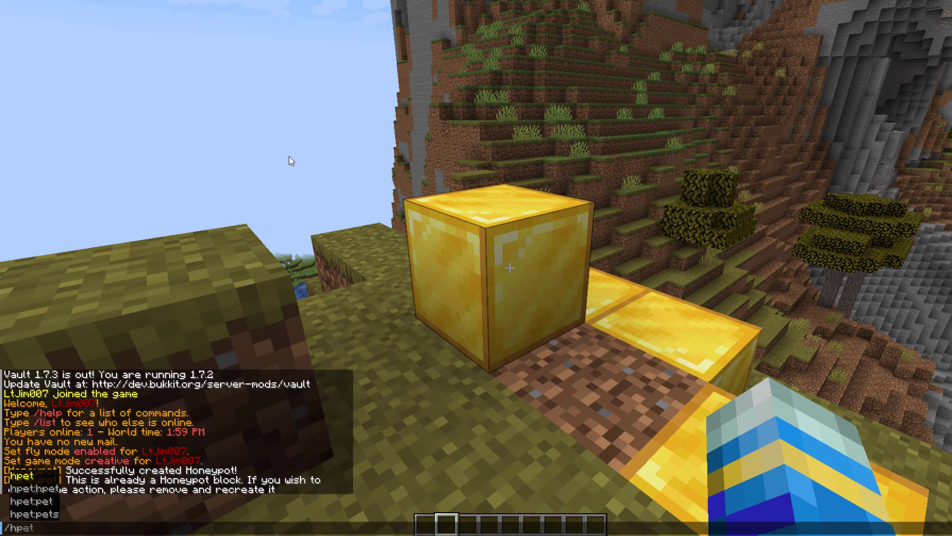
{"action": "key", "text": "Return"}
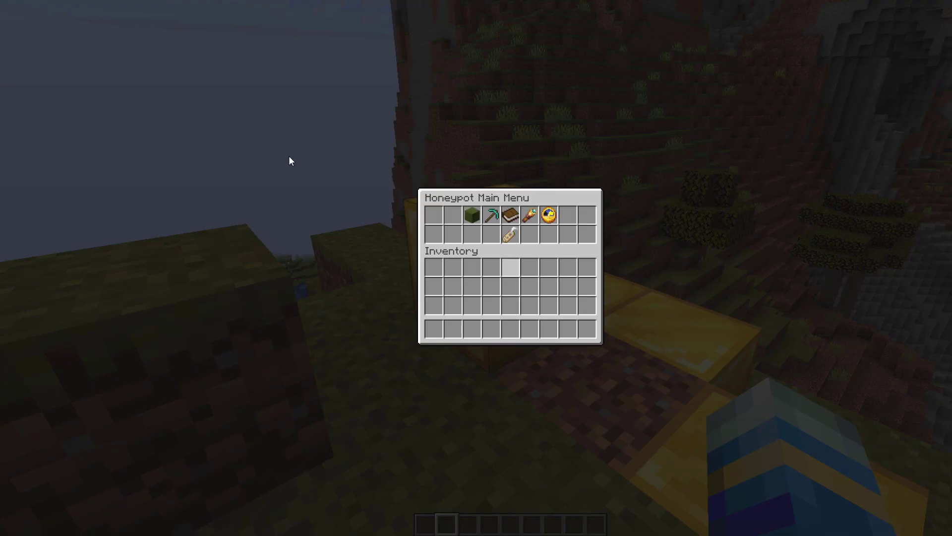
{"action": "left_click", "coordinate": [471, 216]}
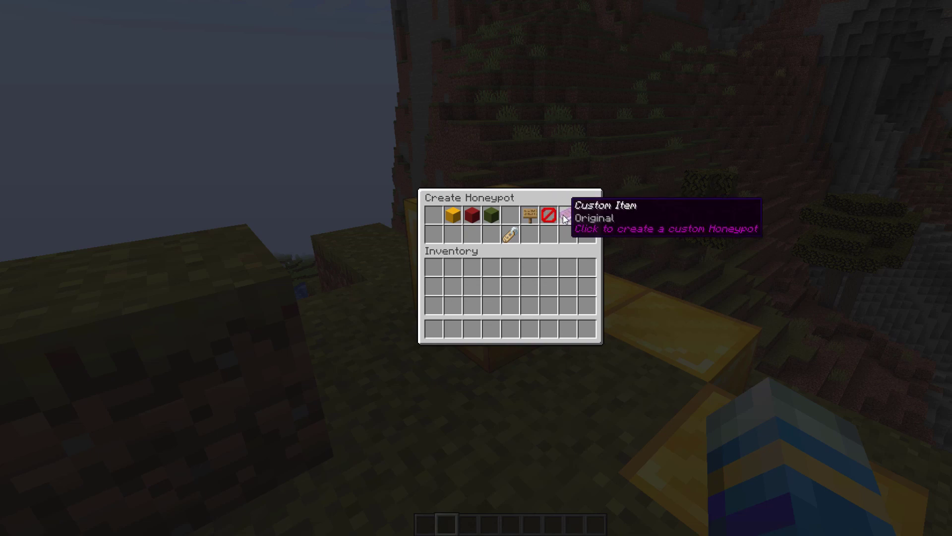
{"action": "left_click", "coordinate": [563, 216]}
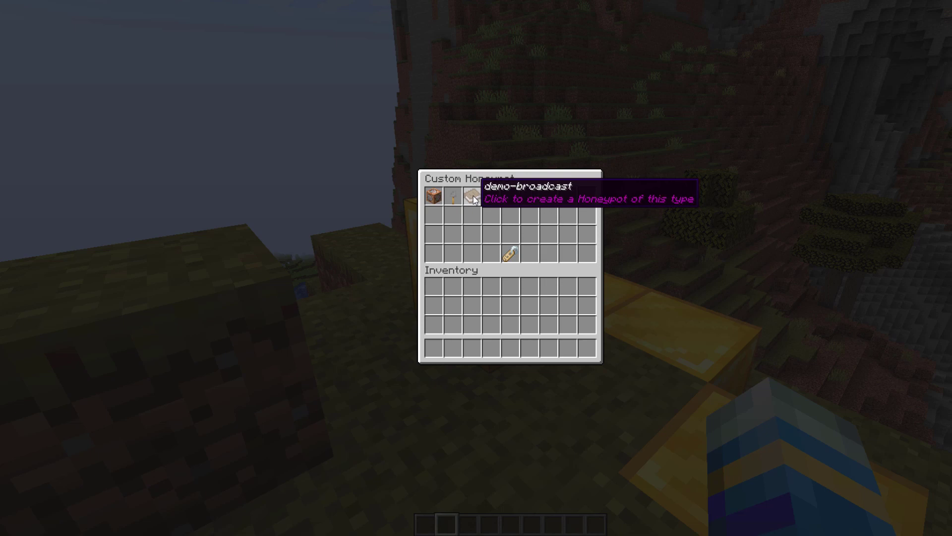
{"action": "left_click", "coordinate": [473, 195]}
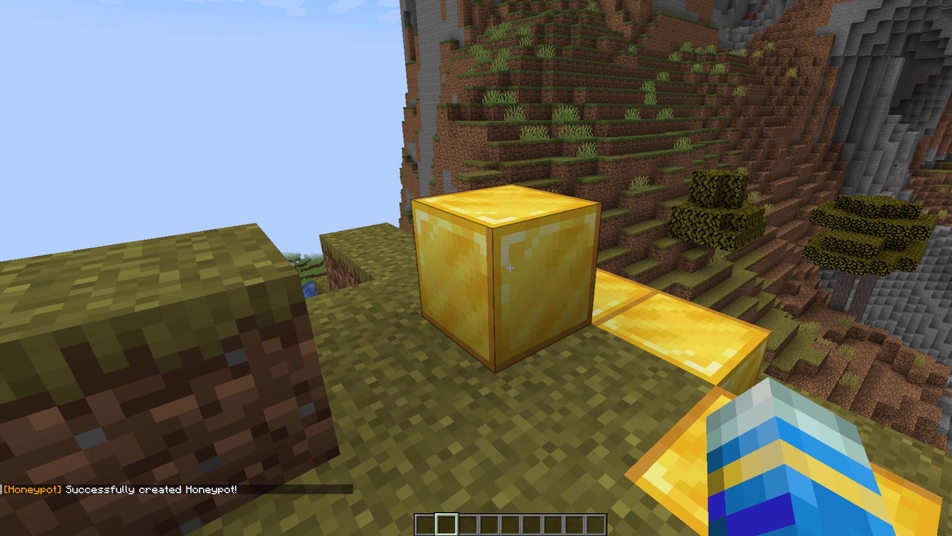
Open the Honeypot main menu, list the existing Honeypots and teleport to the first one.
{"action": "type", "text": "/hpet"}
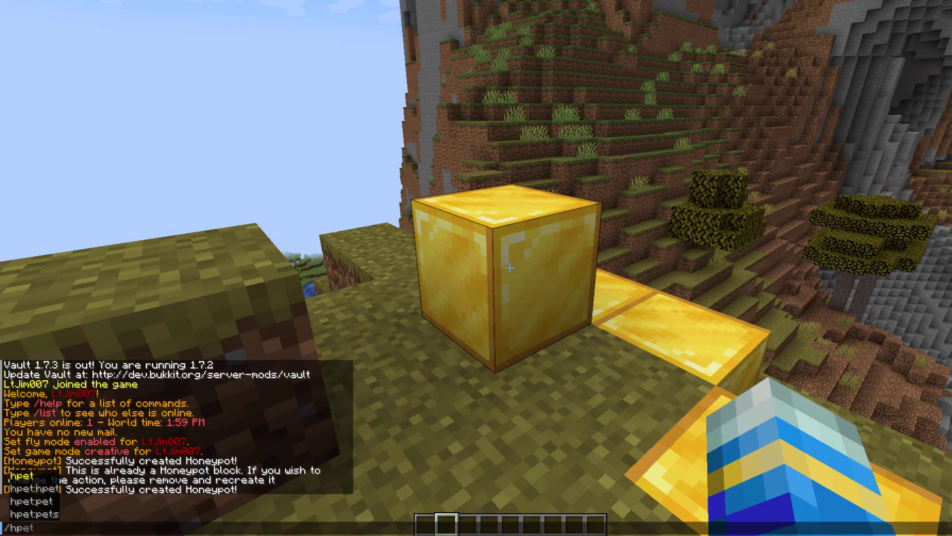
{"action": "key", "text": "Return"}
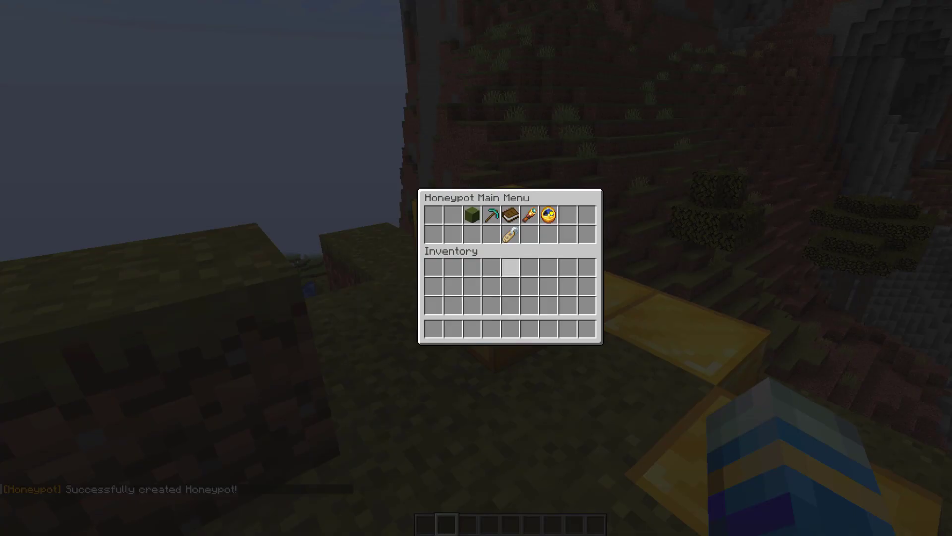
{"action": "left_click", "coordinate": [509, 214]}
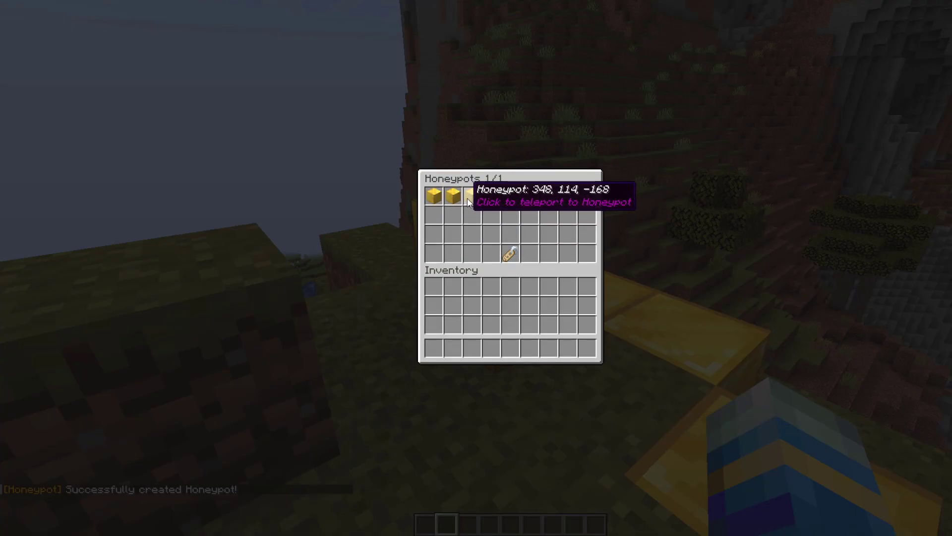
{"action": "left_click", "coordinate": [439, 199]}
{"action": "key", "text": "s"}
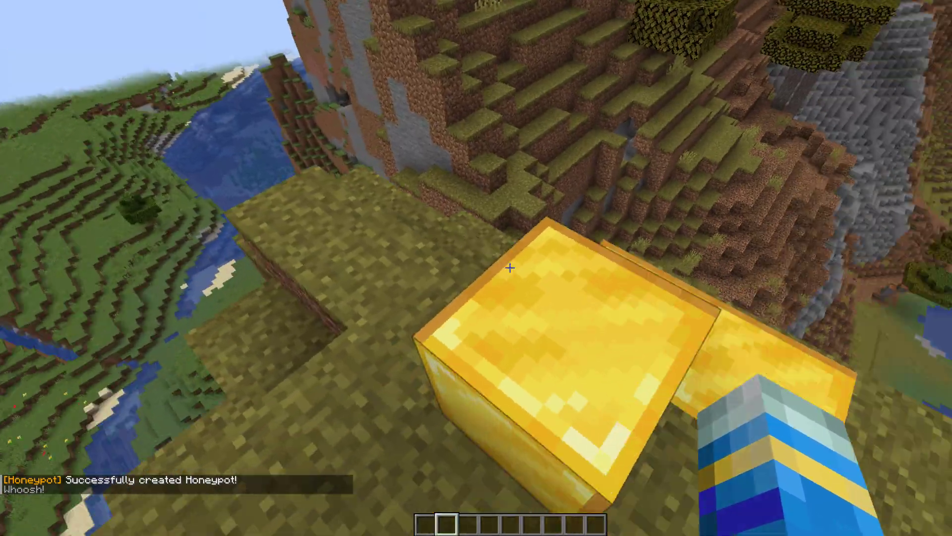
Reopen the Honeypot main menu and remove all Honeypots.
{"action": "key", "text": "t"}
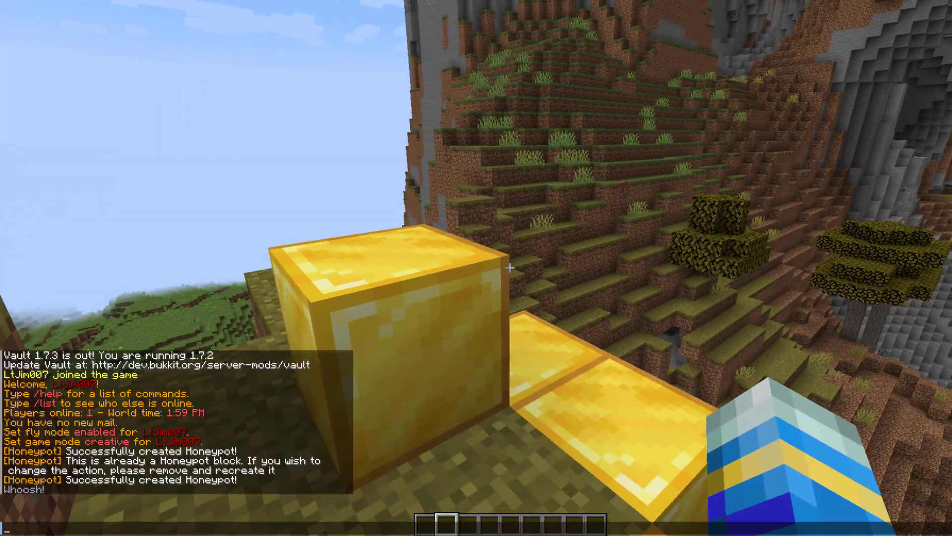
{"action": "key", "text": "Up"}
{"action": "key", "text": "Return"}
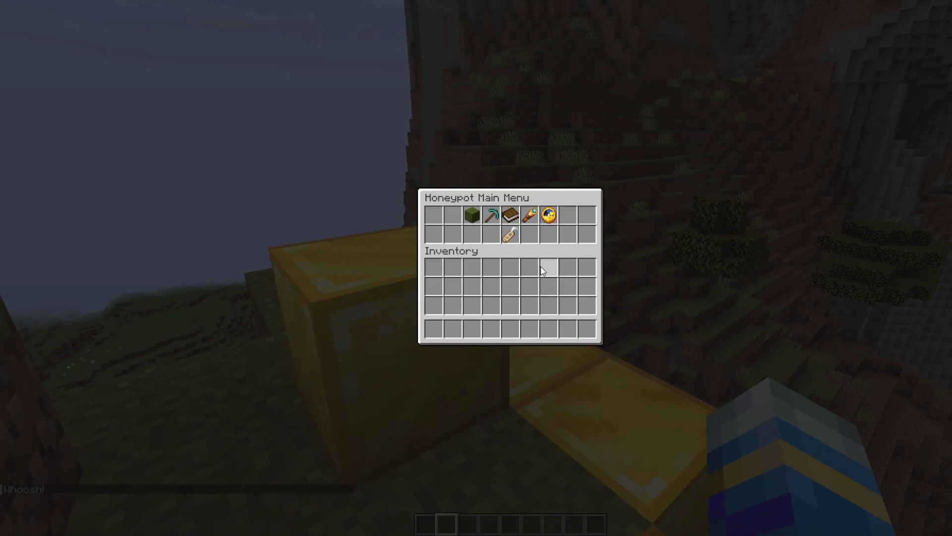
{"action": "left_click", "coordinate": [494, 220]}
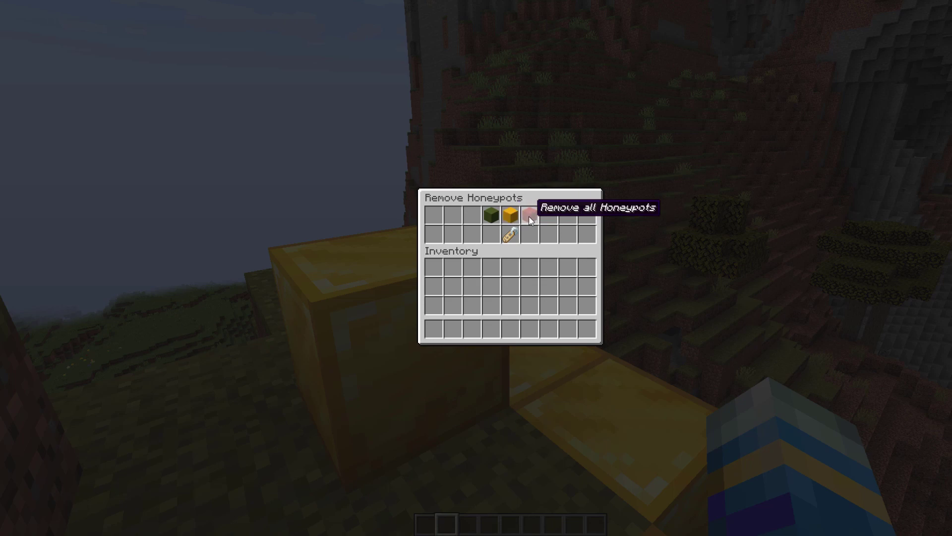
{"action": "left_click", "coordinate": [523, 218]}
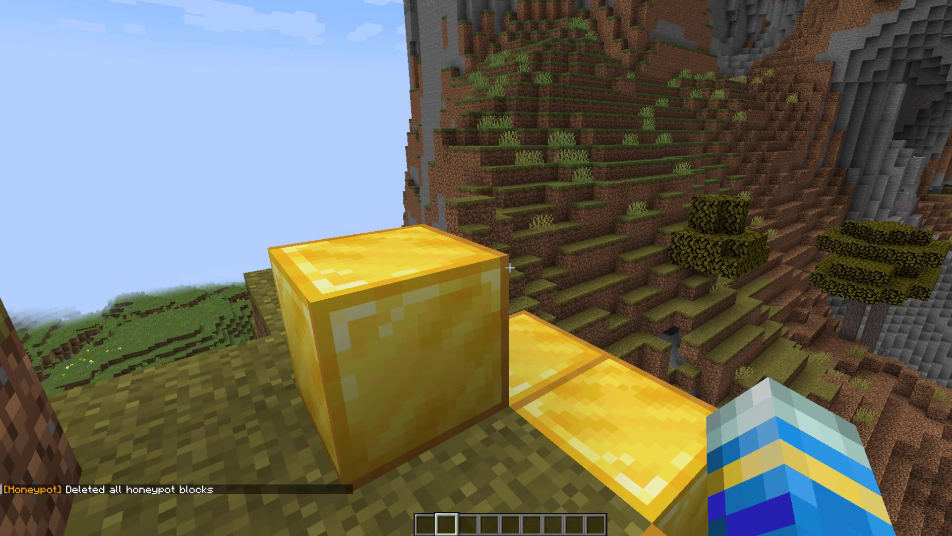
Create a Honeypot on the raised gold block with the /hp create command, and enter the /hp reload command.
{"action": "type", "text": "/hp cr"}
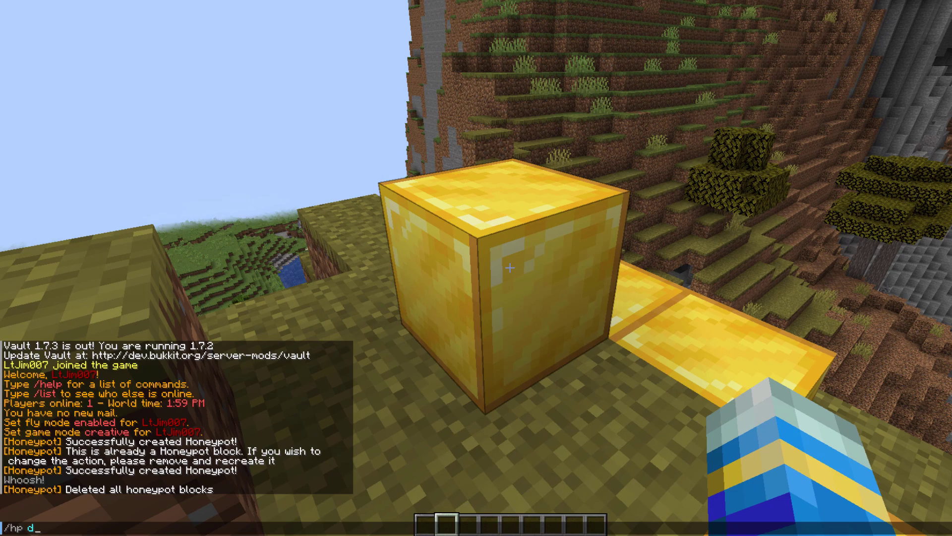
{"action": "type", "text": "eate ban"}
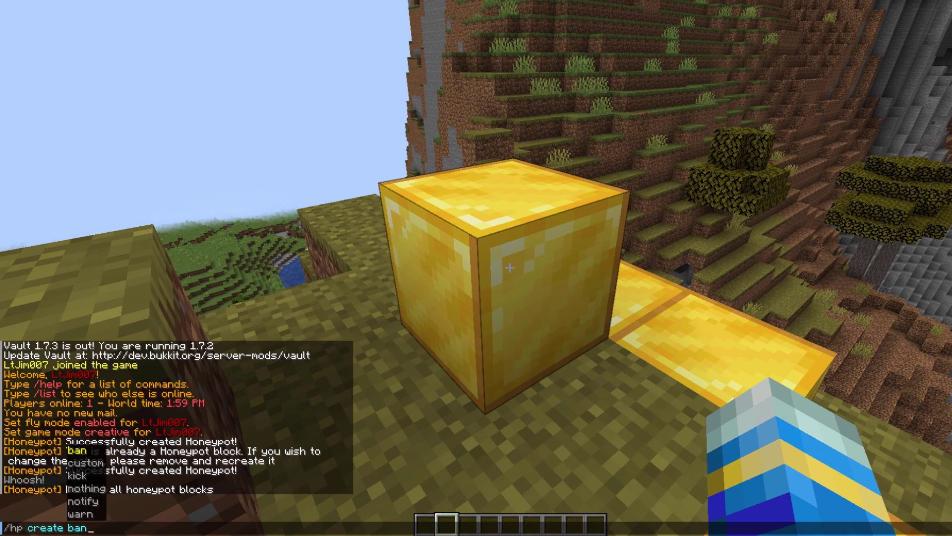
{"action": "key", "text": "Tab"}
{"action": "key", "text": "Tab"}
{"action": "key", "text": "Return"}
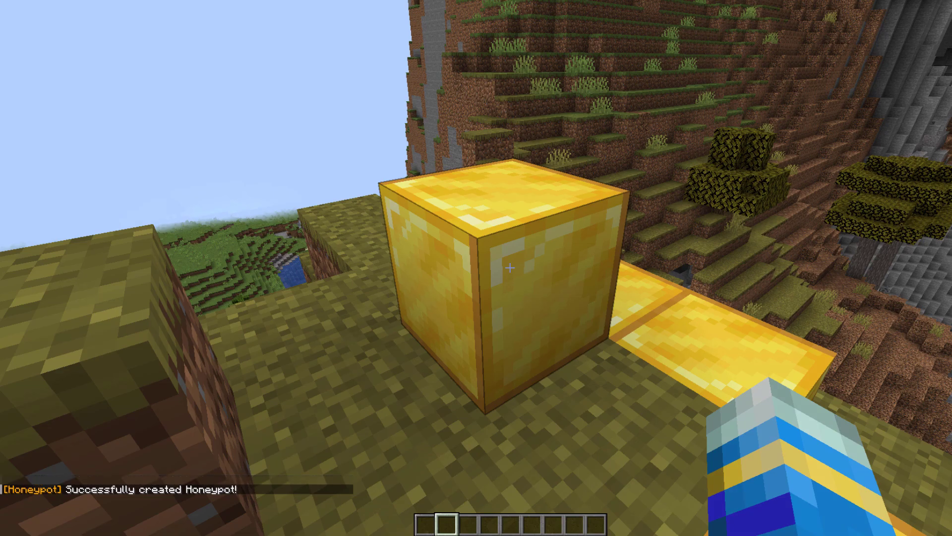
{"action": "type", "text": "/hp reloa"}
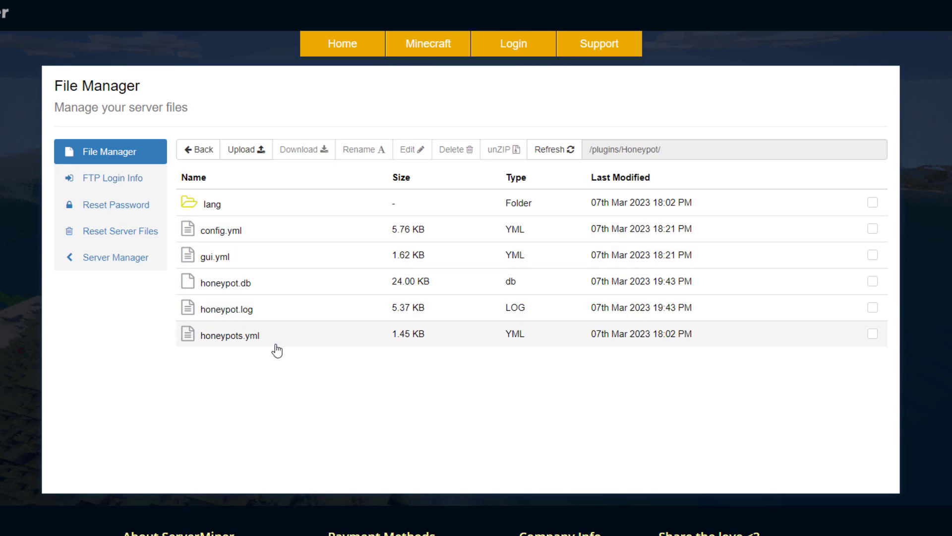
Open config.yml in the server's /plugins/Honeypot/ folder and examine the blocks-broken-before-action-taken setting.
{"action": "left_click", "coordinate": [258, 231]}
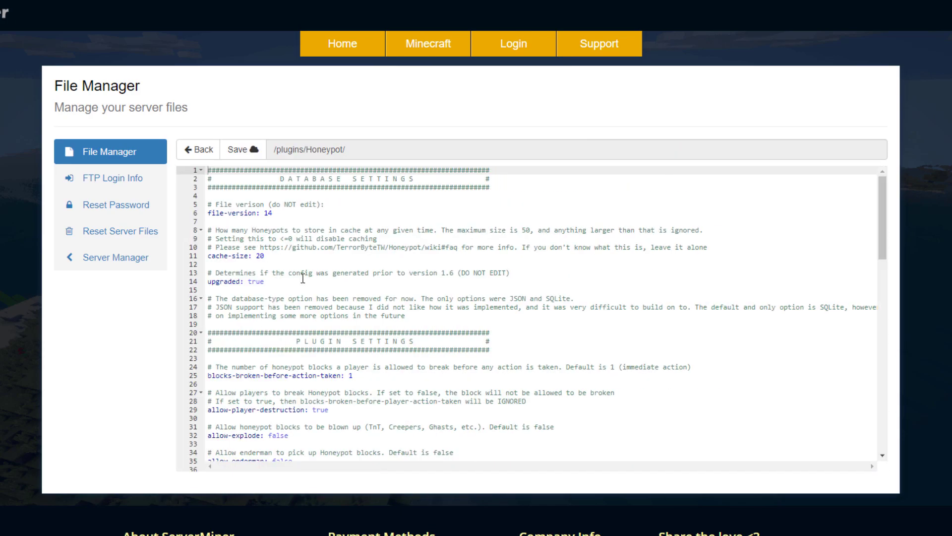
{"action": "scroll", "coordinate": [272, 286], "scroll_direction": "down", "scroll_amount": 4}
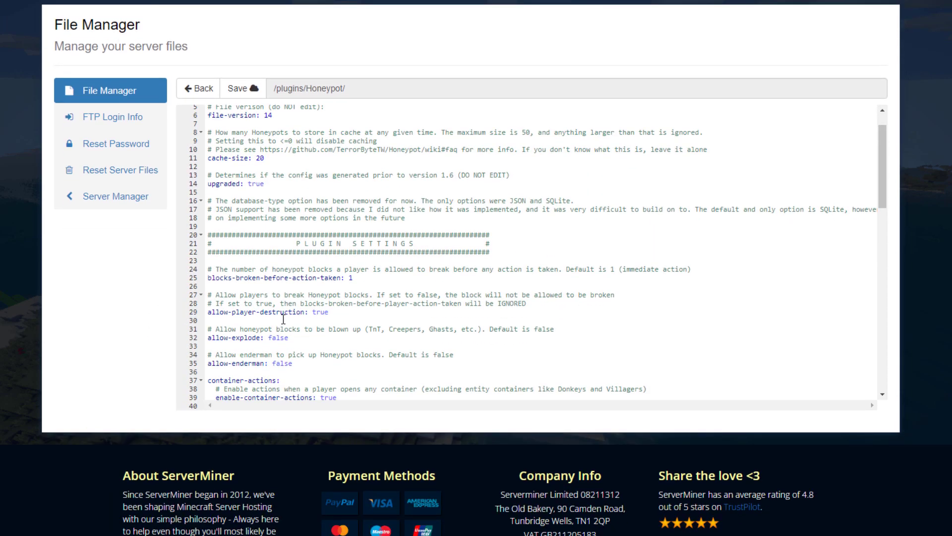
{"action": "scroll", "coordinate": [287, 314], "scroll_direction": "down", "scroll_amount": 2}
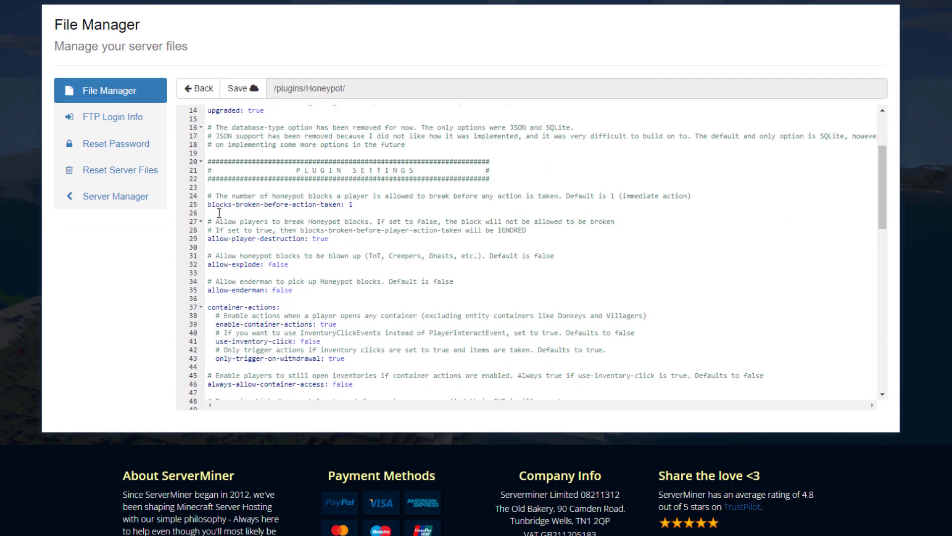
{"action": "left_click_drag", "start_coordinate": [215, 205], "coordinate": [287, 205]}
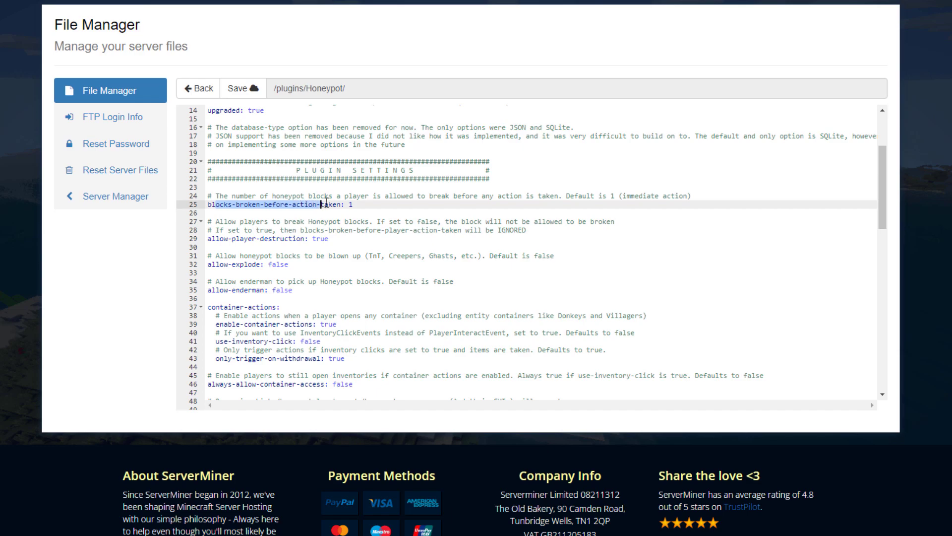
{"action": "left_click", "coordinate": [371, 205]}
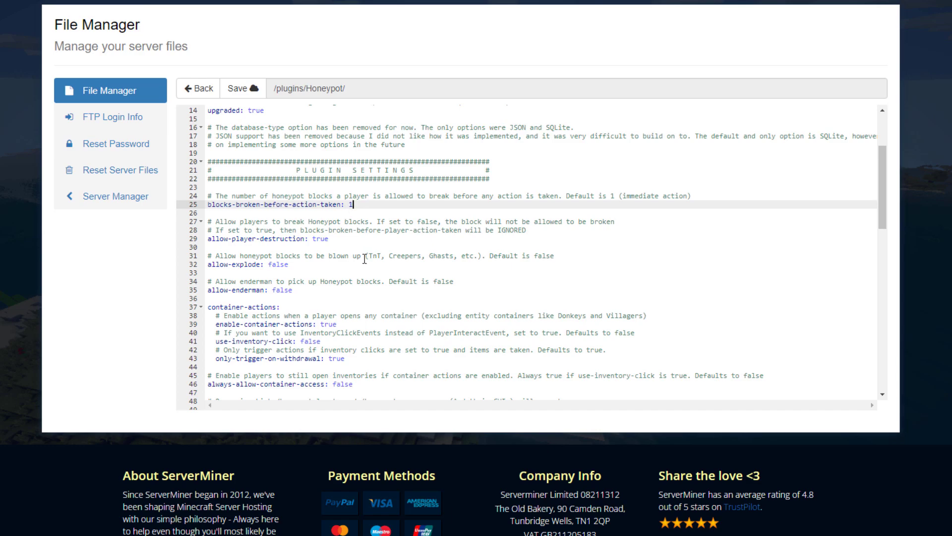
Examine the allow-explode setting and its comment on TnT, Creepers and Ghasts in the plugin settings.
{"action": "scroll", "coordinate": [325, 256], "scroll_direction": "down", "scroll_amount": 1}
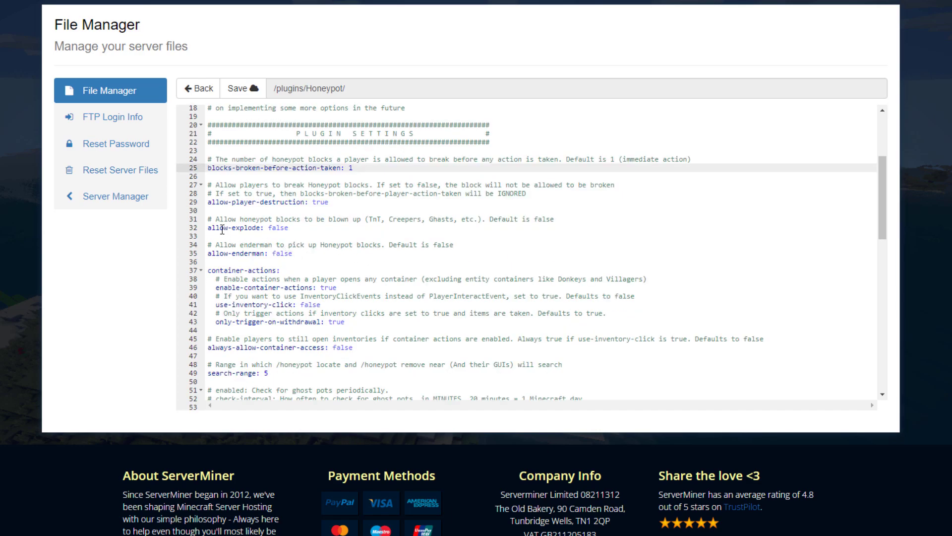
{"action": "left_click_drag", "start_coordinate": [216, 229], "coordinate": [290, 229]}
{"action": "left_click", "coordinate": [306, 230]}
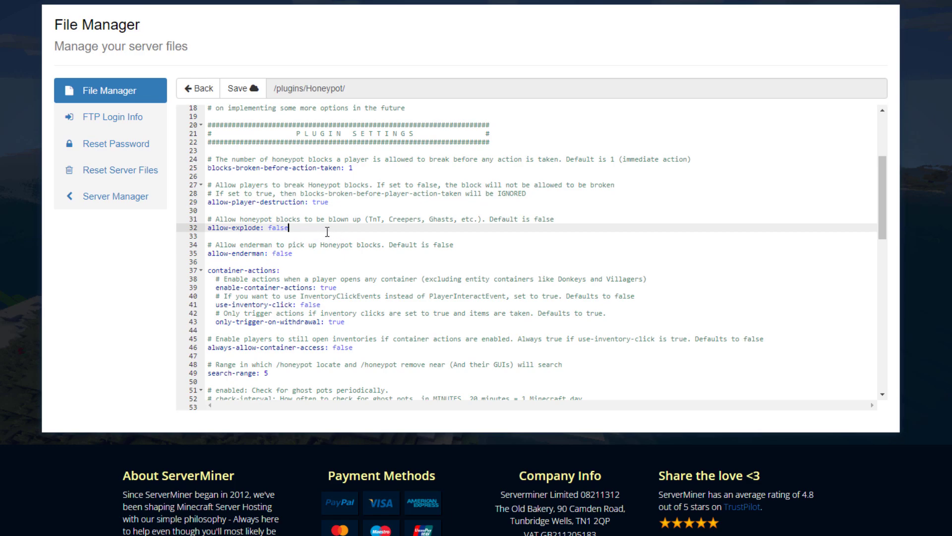
{"action": "left_click", "coordinate": [369, 219]}
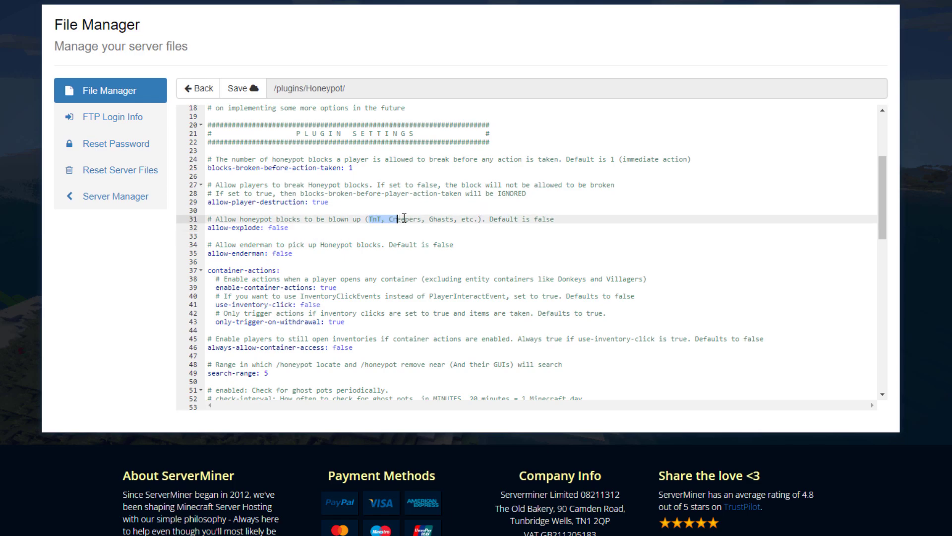
{"action": "left_click_drag", "start_coordinate": [404, 218], "coordinate": [434, 219]}
{"action": "left_click", "coordinate": [446, 220]}
{"action": "scroll", "coordinate": [291, 261], "scroll_direction": "down", "scroll_amount": 3}
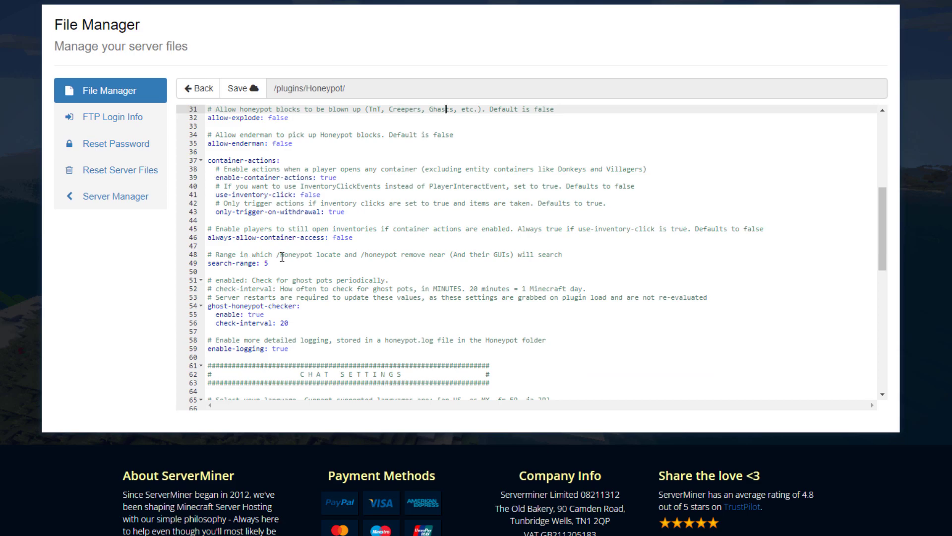
Review the search-range setting, the block and inventory filters and the allowed-blocks list in config.yml.
{"action": "left_click_drag", "start_coordinate": [281, 256], "coordinate": [330, 256]}
{"action": "left_click", "coordinate": [327, 271]}
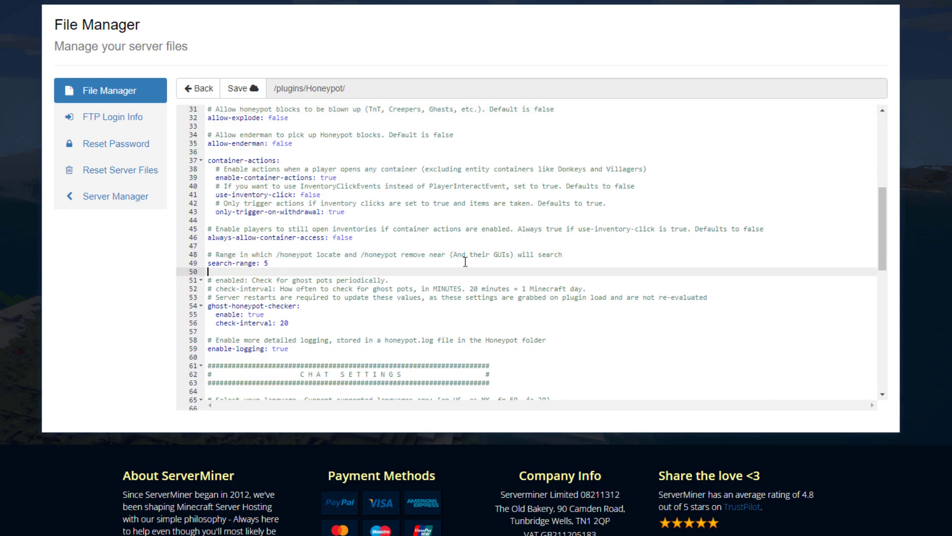
{"action": "double_click", "coordinate": [265, 263]}
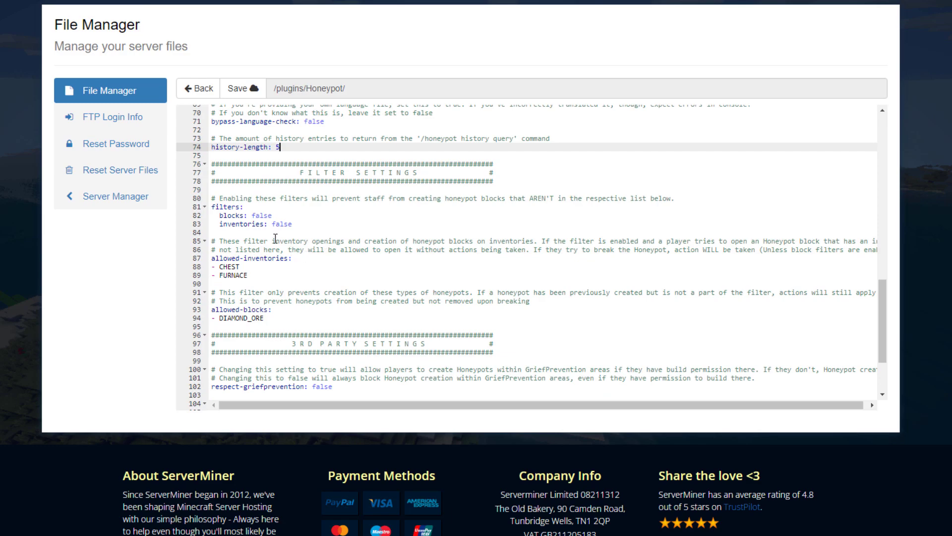
{"action": "left_click_drag", "start_coordinate": [297, 225], "coordinate": [221, 215]}
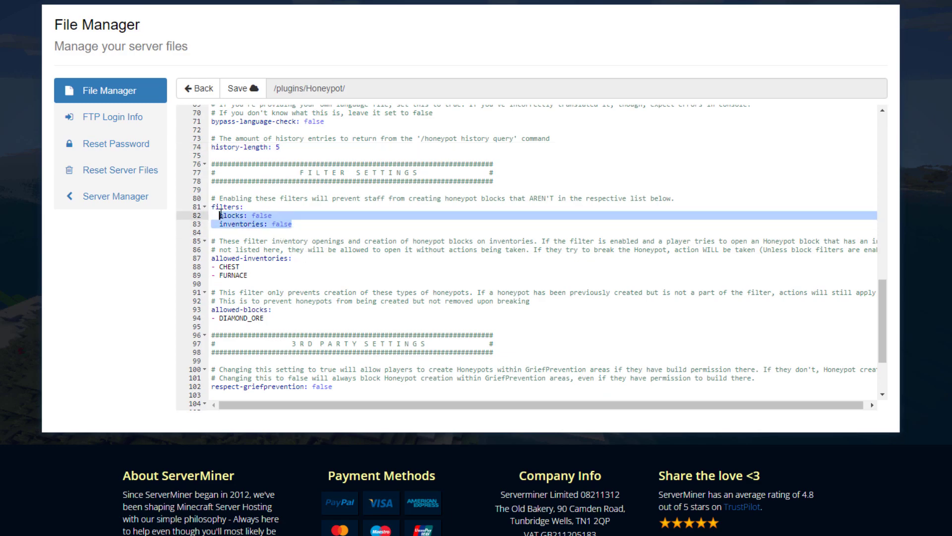
{"action": "left_click", "coordinate": [298, 292]}
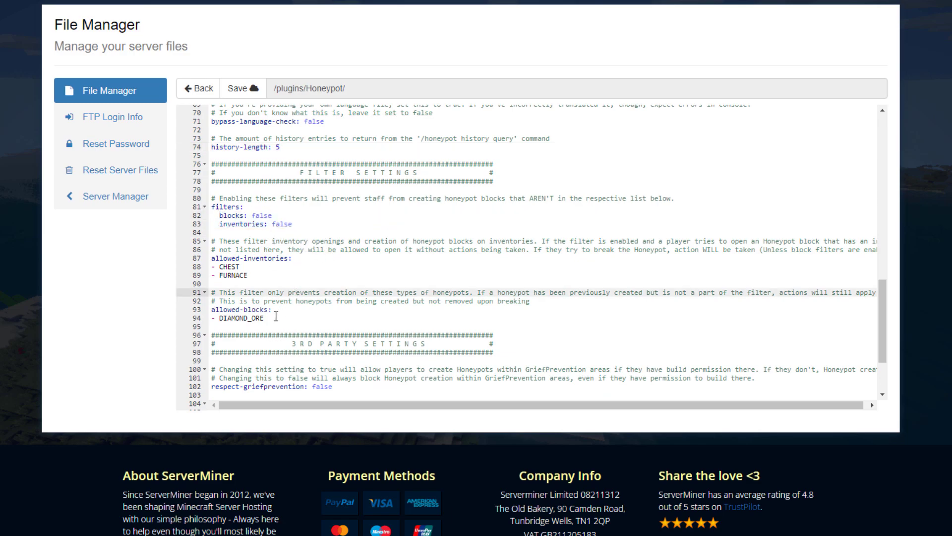
{"action": "left_click_drag", "start_coordinate": [275, 317], "coordinate": [222, 318]}
{"action": "scroll", "coordinate": [291, 302], "scroll_direction": "up", "scroll_amount": 1}
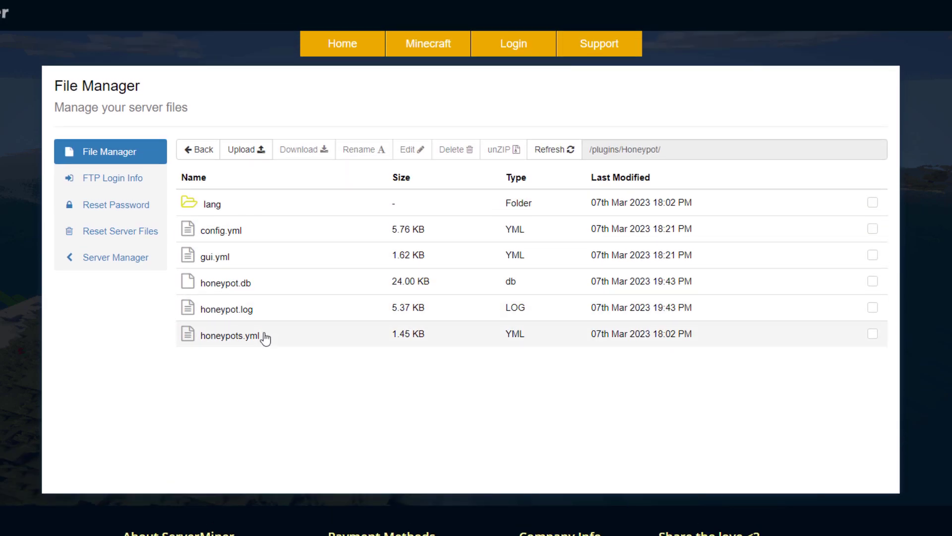
Open honeypots.yml and examine the demo-command entry, including its eco take command.
{"action": "double_click", "coordinate": [265, 337]}
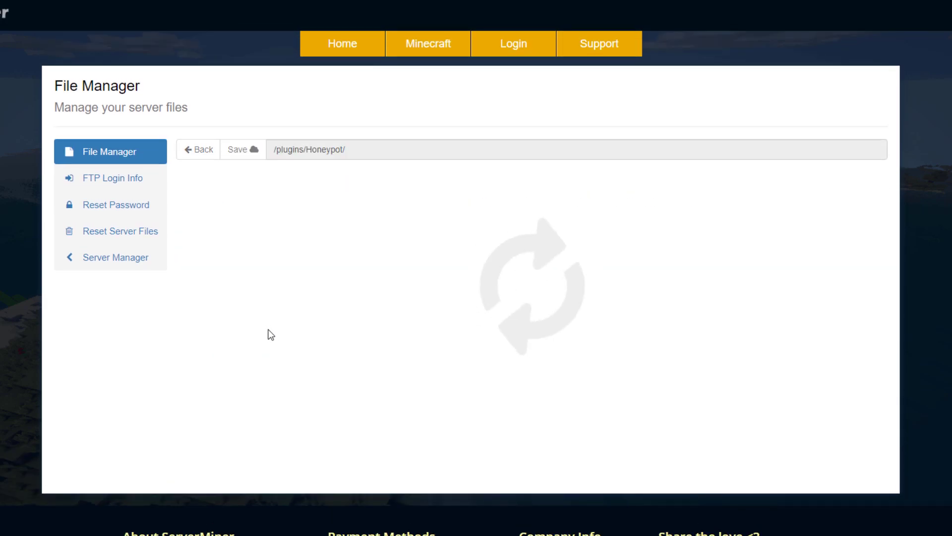
{"action": "scroll", "coordinate": [277, 317], "scroll_direction": "down", "scroll_amount": 2}
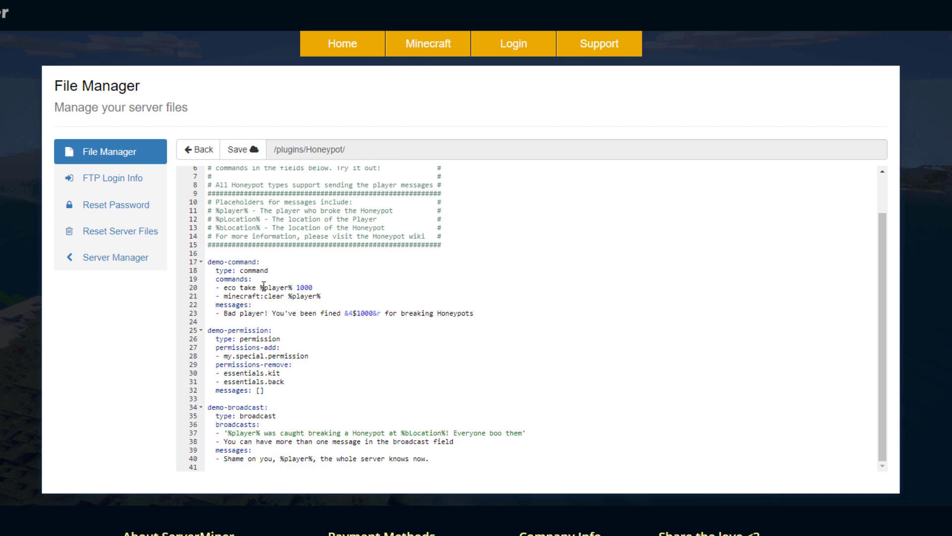
{"action": "left_click_drag", "start_coordinate": [223, 287], "coordinate": [320, 289]}
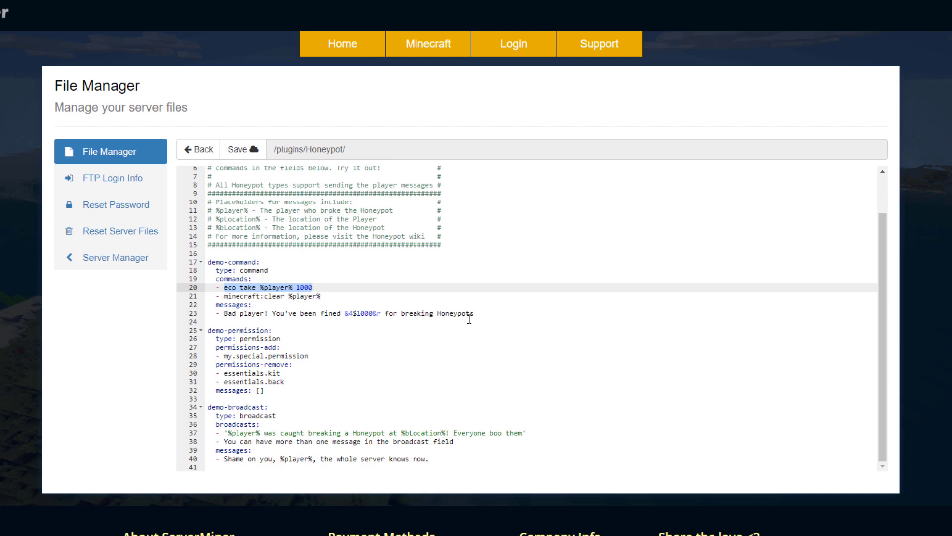
{"action": "left_click_drag", "start_coordinate": [469, 319], "coordinate": [208, 263]}
{"action": "left_click", "coordinate": [403, 280]}
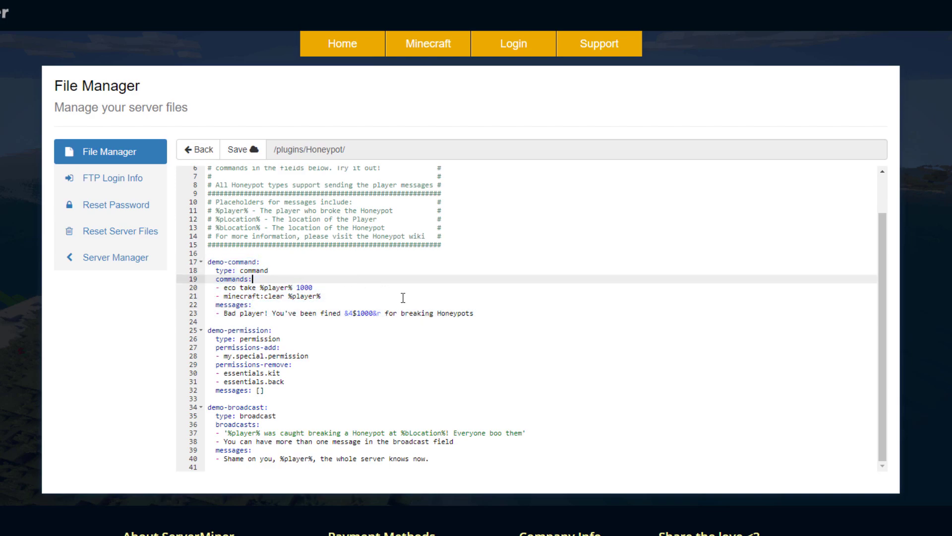
Duplicate the demo-command entry beneath demo-broadcast, separated by a blank line.
{"action": "left_click_drag", "start_coordinate": [502, 318], "coordinate": [198, 263]}
{"action": "key", "text": "ctrl+c"}
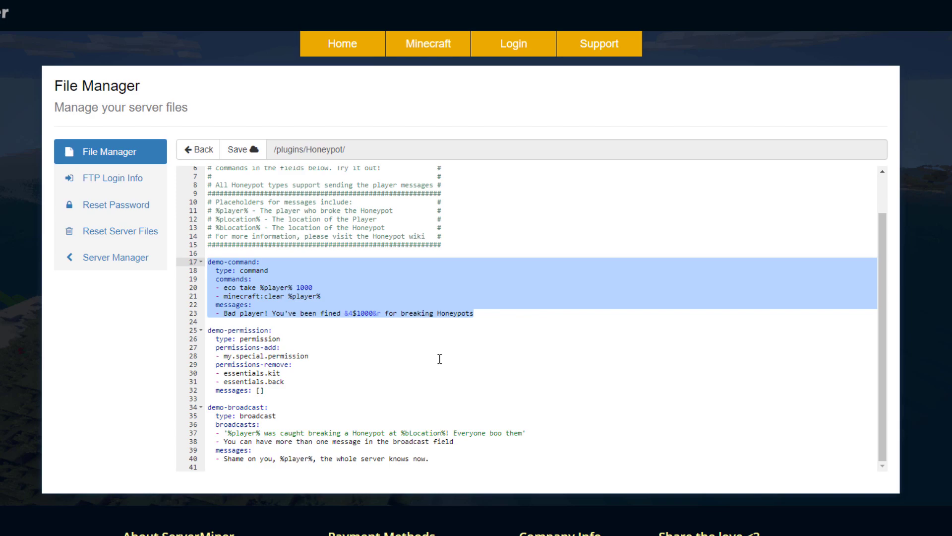
{"action": "left_click", "coordinate": [453, 456]}
{"action": "key", "text": "Return"}
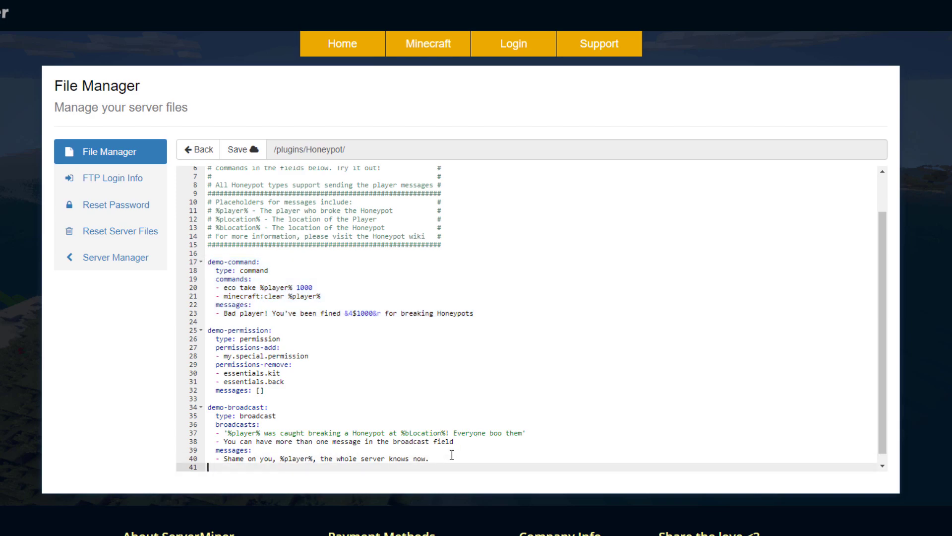
{"action": "key", "text": "ctrl+v"}
{"action": "left_click", "coordinate": [430, 407]}
{"action": "key", "text": "Return"}
Rename the copied entry as test and set its eco take amount to 9000.
{"action": "double_click", "coordinate": [248, 425]}
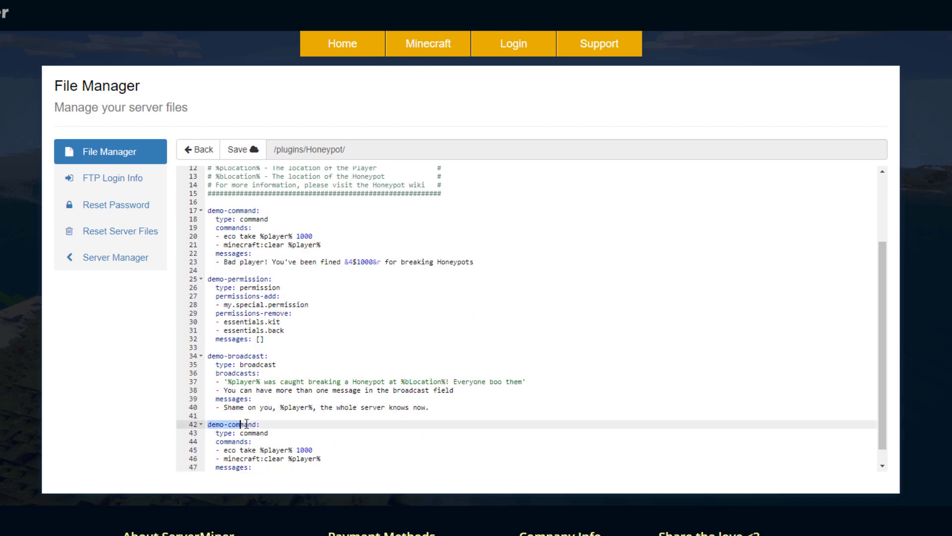
{"action": "type", "text": "test"}
{"action": "left_click", "coordinate": [301, 452]}
{"action": "key", "text": "BackSpace"}
{"action": "type", "text": "9"}
Copy demo-broadcast's first broadcast line beneath the minecraft:clear command in the test entry and save honeypots.yml.
{"action": "scroll", "coordinate": [301, 414], "scroll_direction": "down", "scroll_amount": 3}
{"action": "left_click_drag", "start_coordinate": [530, 304], "coordinate": [135, 304]}
{"action": "key", "text": "ctrl+c"}
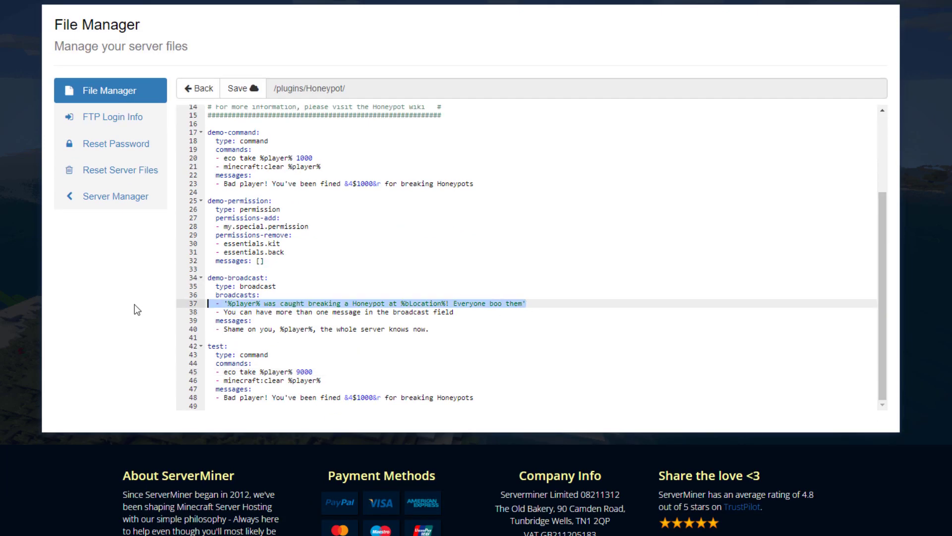
{"action": "left_click", "coordinate": [329, 382]}
{"action": "key", "text": "Return"}
{"action": "key", "text": "BackSpace"}
{"action": "key", "text": "BackSpace"}
{"action": "key", "text": "ctrl+v"}
{"action": "left_click", "coordinate": [240, 88]}
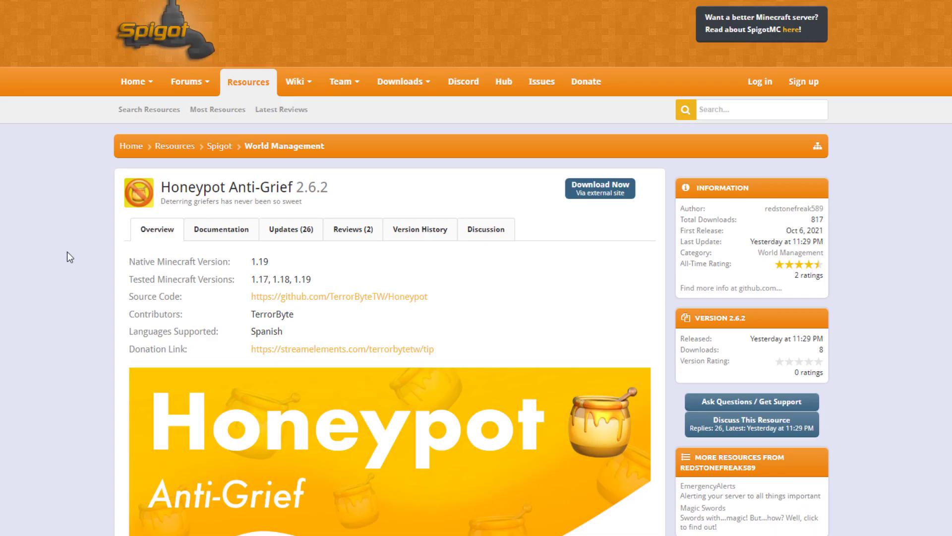
Look through the Honeypot Anti-Grief overview on SpigotMC, down to the demo video and back up.
{"action": "scroll", "coordinate": [67, 252], "scroll_direction": "down", "scroll_amount": 12}
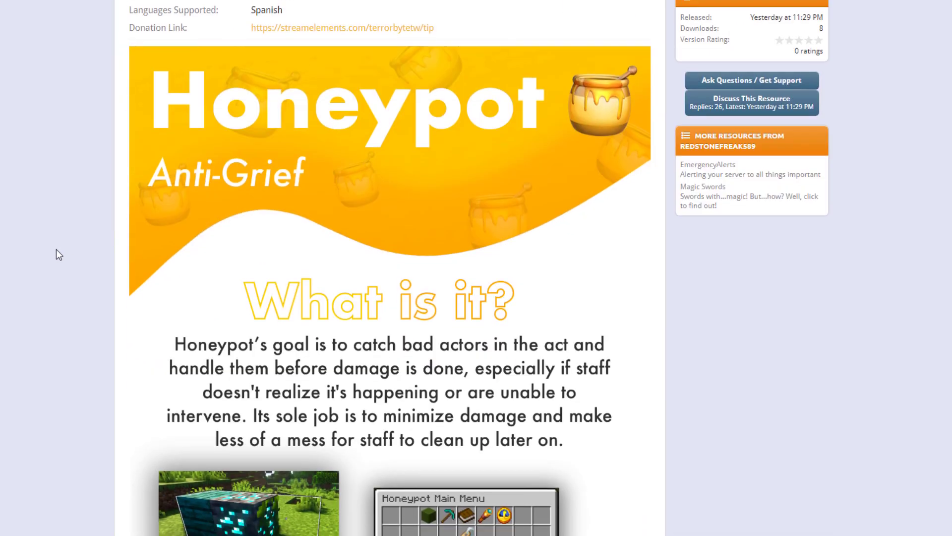
{"action": "scroll", "coordinate": [253, 234], "scroll_direction": "down", "scroll_amount": 3}
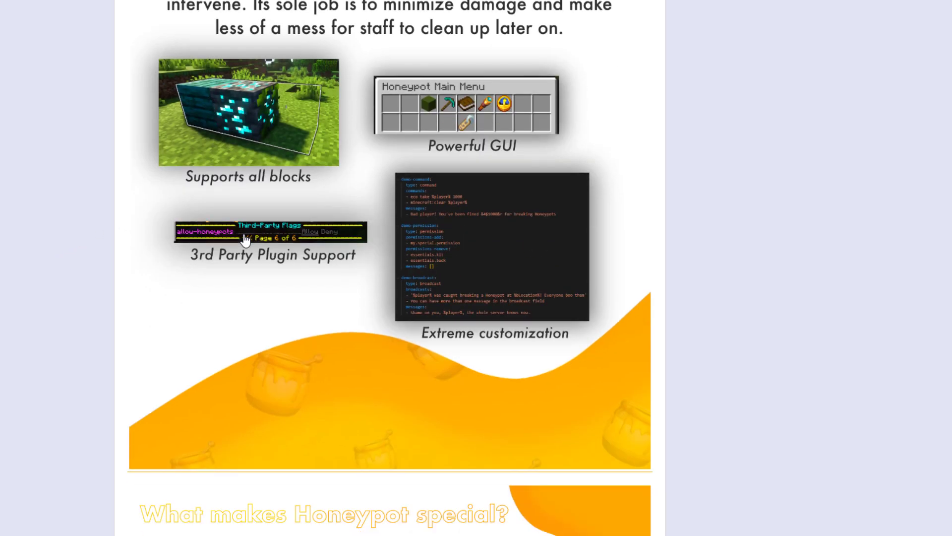
{"action": "scroll", "coordinate": [281, 253], "scroll_direction": "down", "scroll_amount": 6}
{"action": "scroll", "coordinate": [310, 265], "scroll_direction": "down", "scroll_amount": 15}
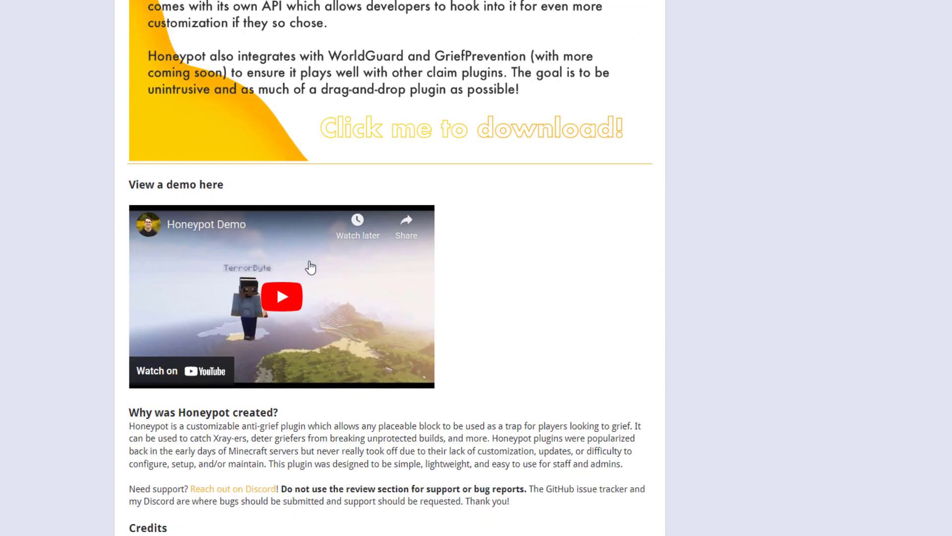
{"action": "scroll", "coordinate": [730, 269], "scroll_direction": "up", "scroll_amount": 20}
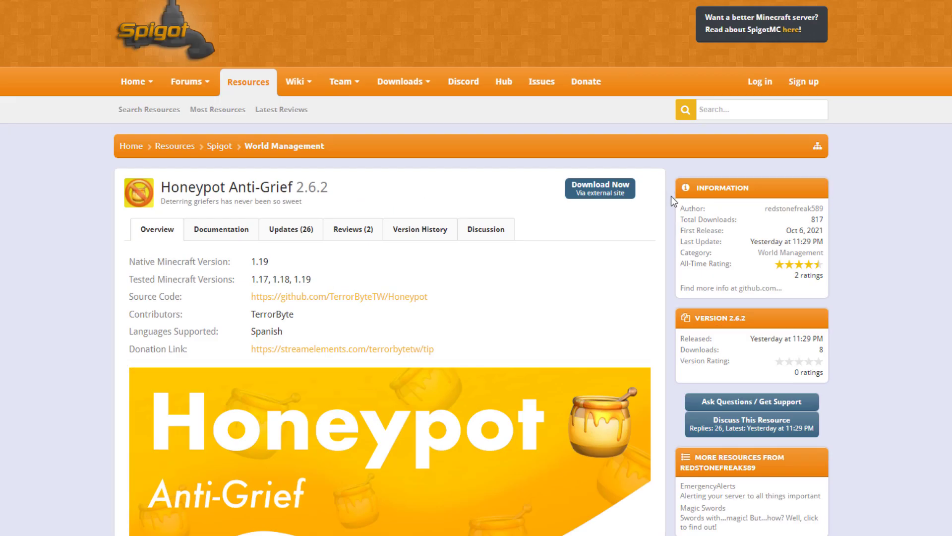